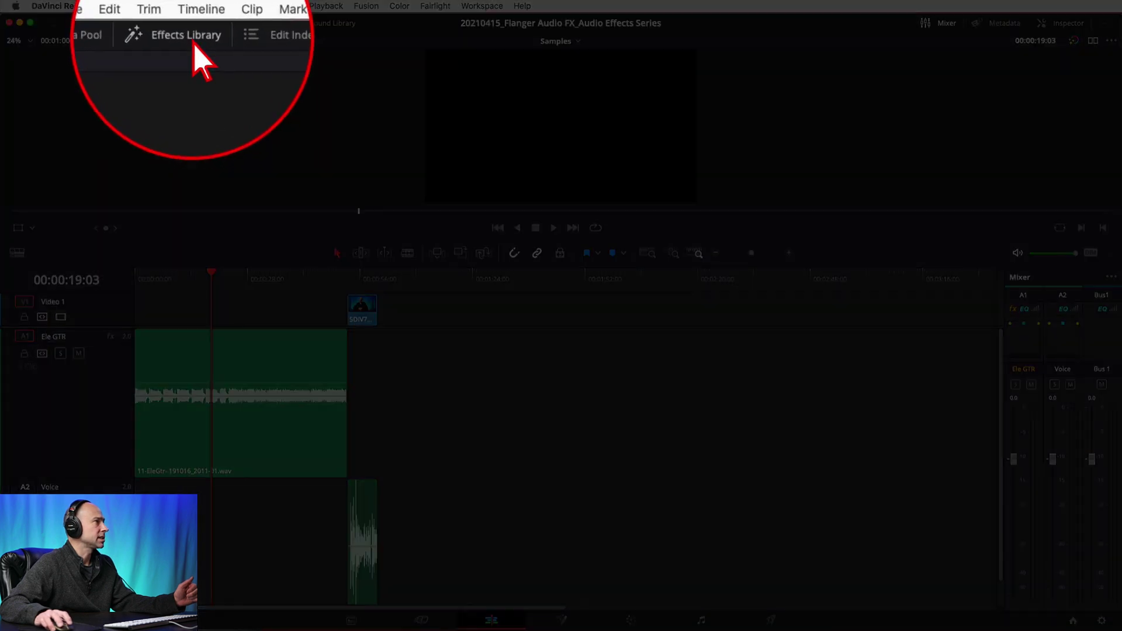
Apply the Fairlight FX Flanger to the electric guitar clip on track A1, close its settings, and undo the effect.
click(191, 28)
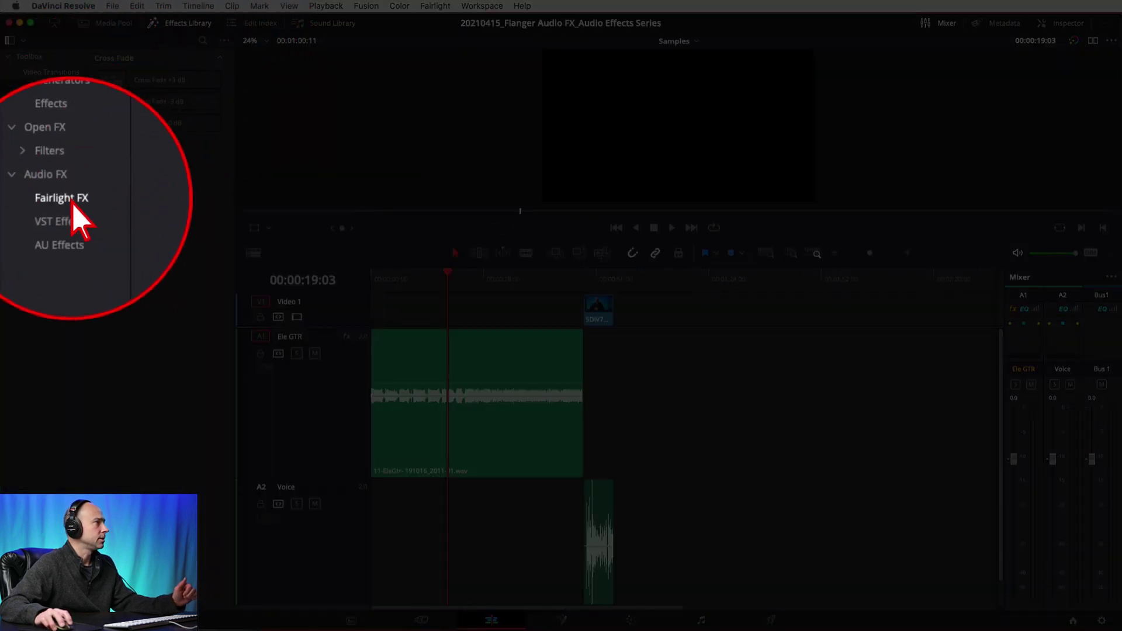
click(50, 200)
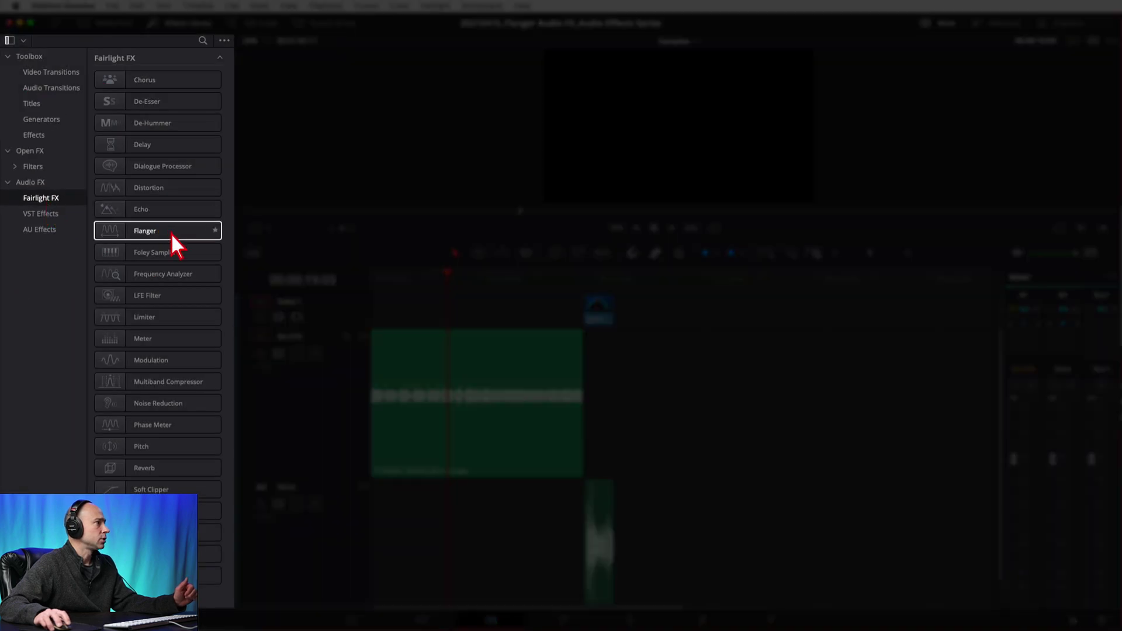
drag(171, 233, 482, 367)
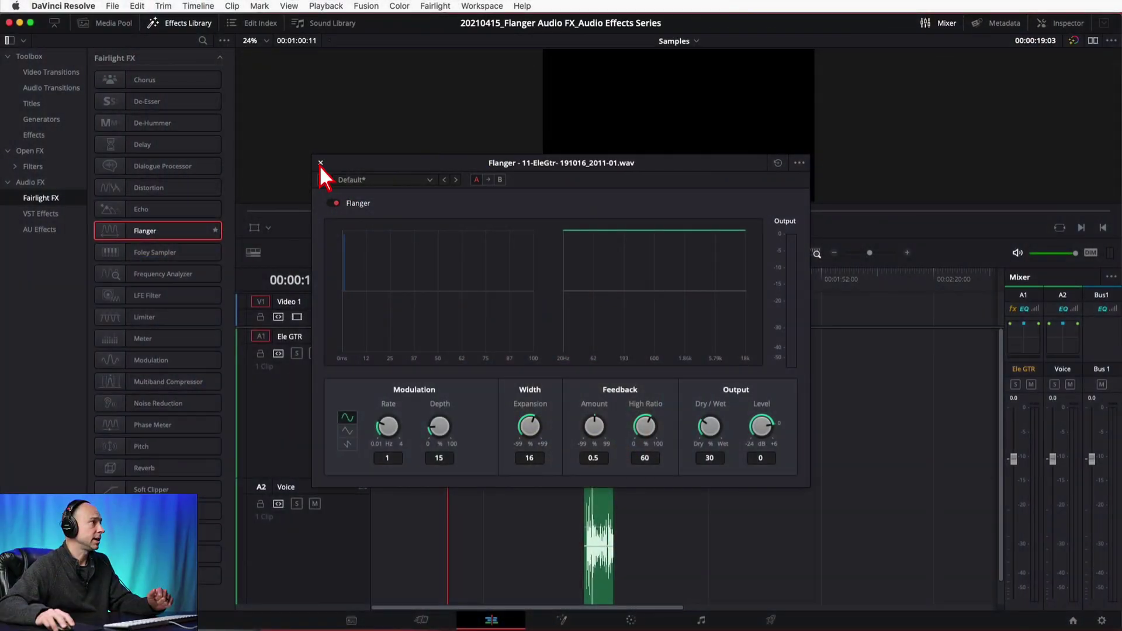
click(320, 164)
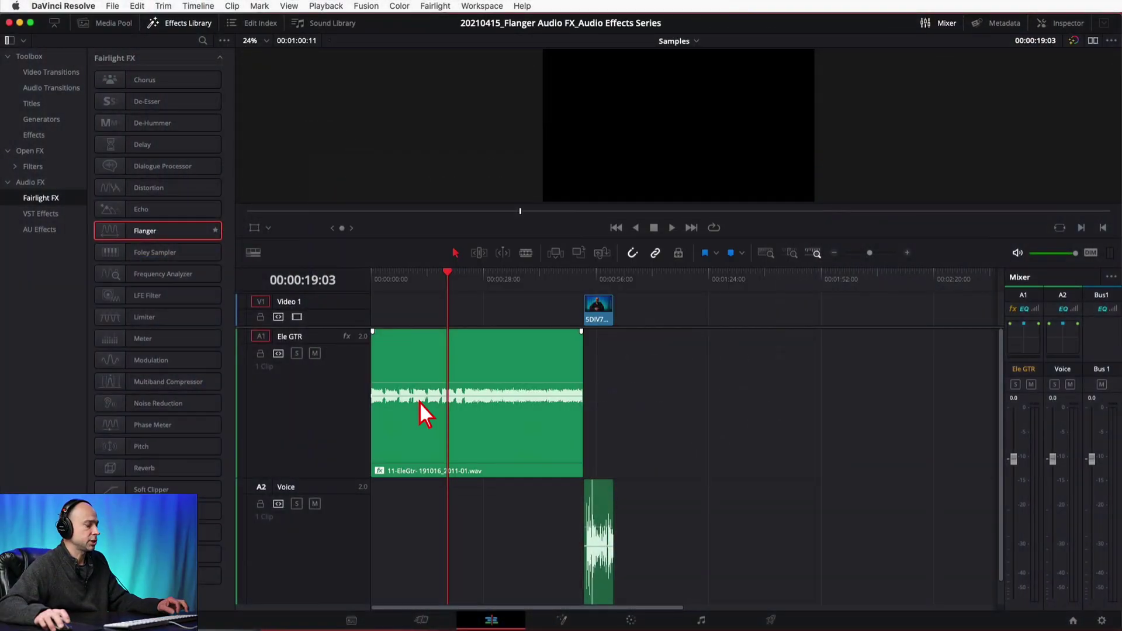
key(super+z)
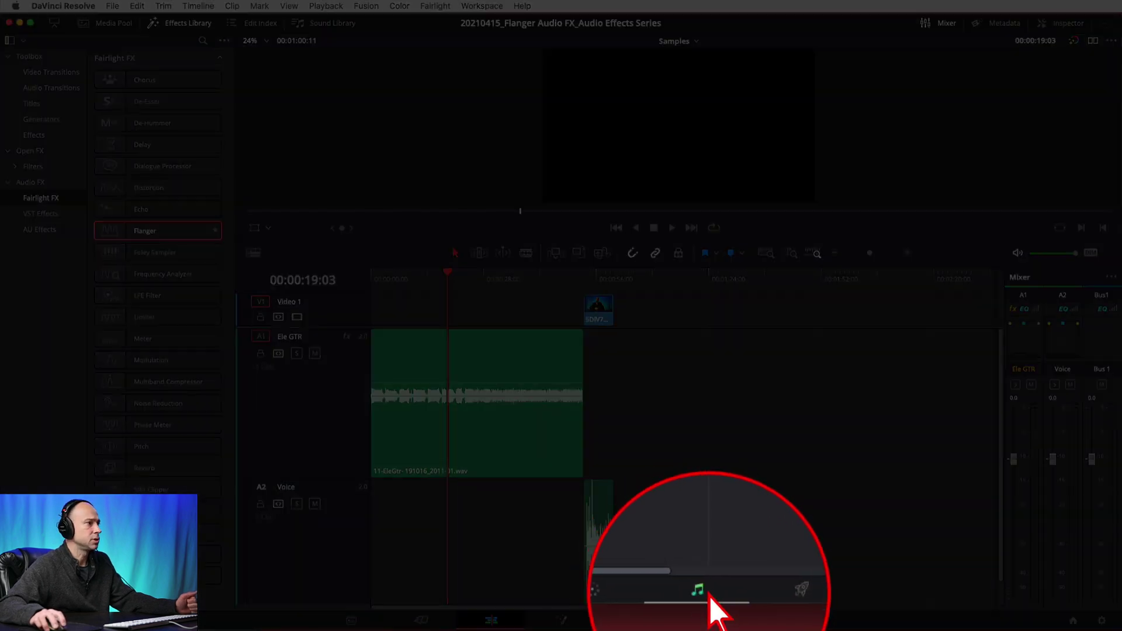
Switch to the Fairlight page and deselect the electric guitar clip.
click(704, 622)
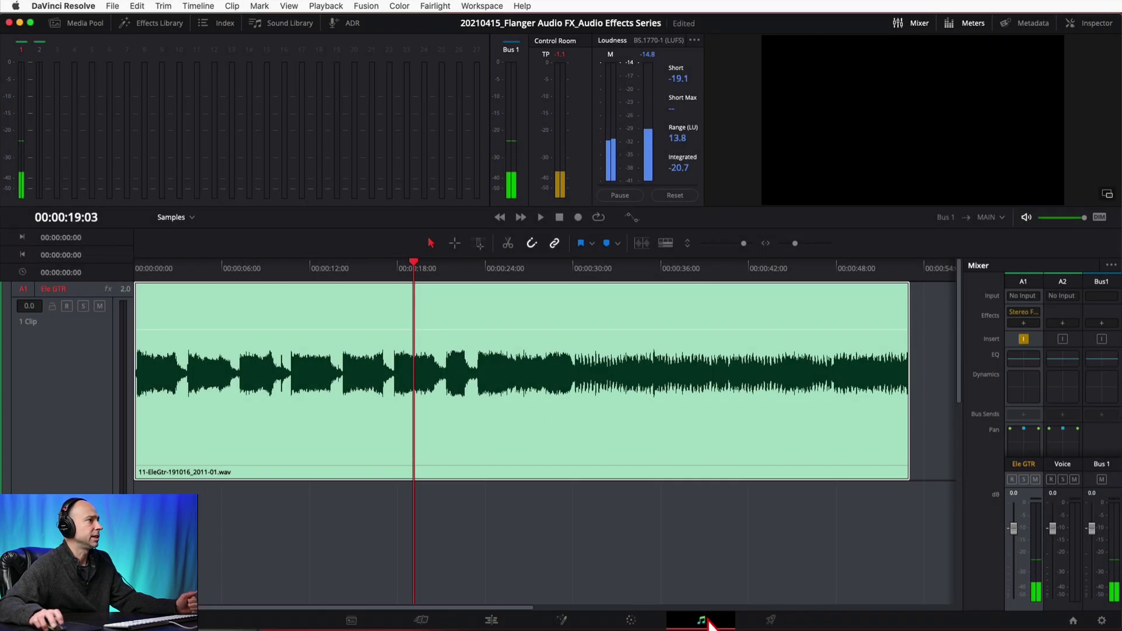
click(602, 530)
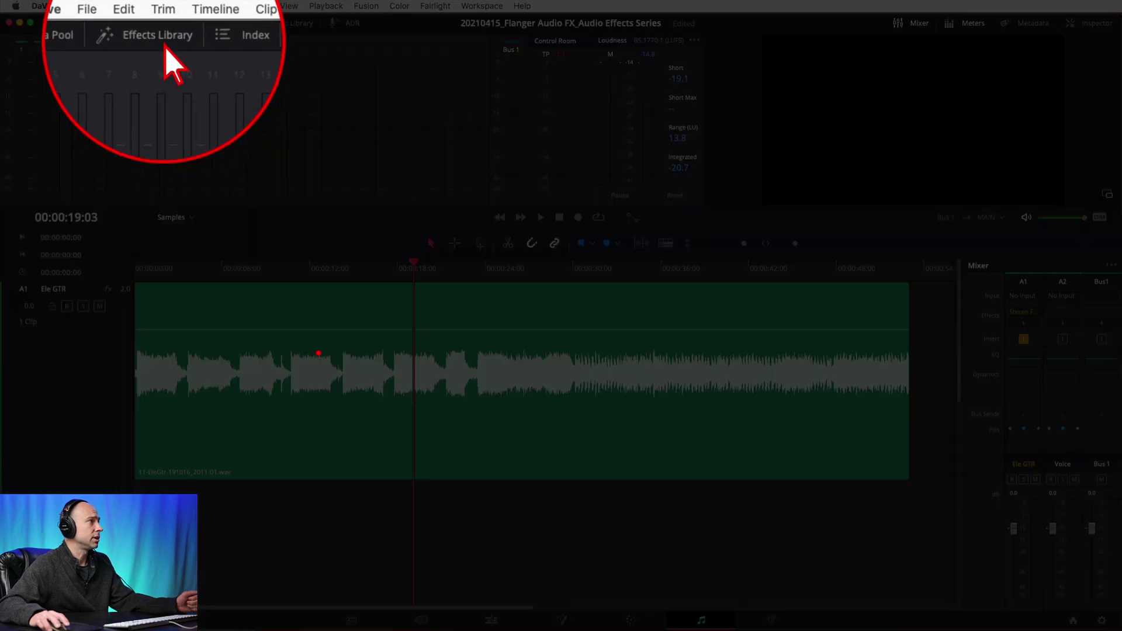
Add the Fairlight FX Flanger from the effects library to the whole Ele GTR track and close its settings window.
click(161, 24)
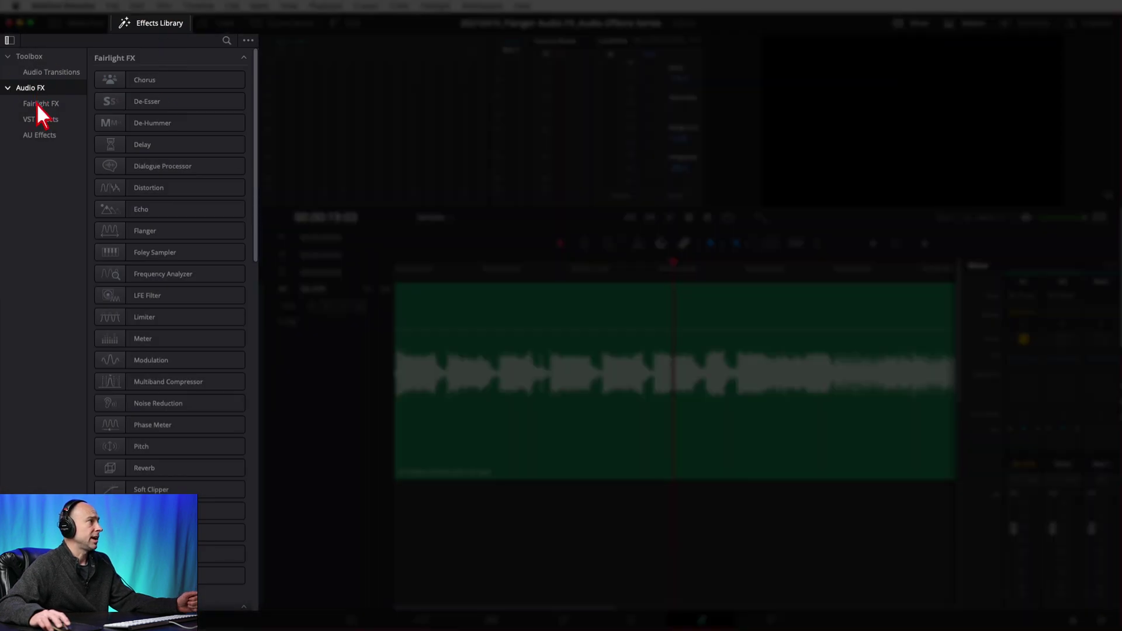
click(36, 104)
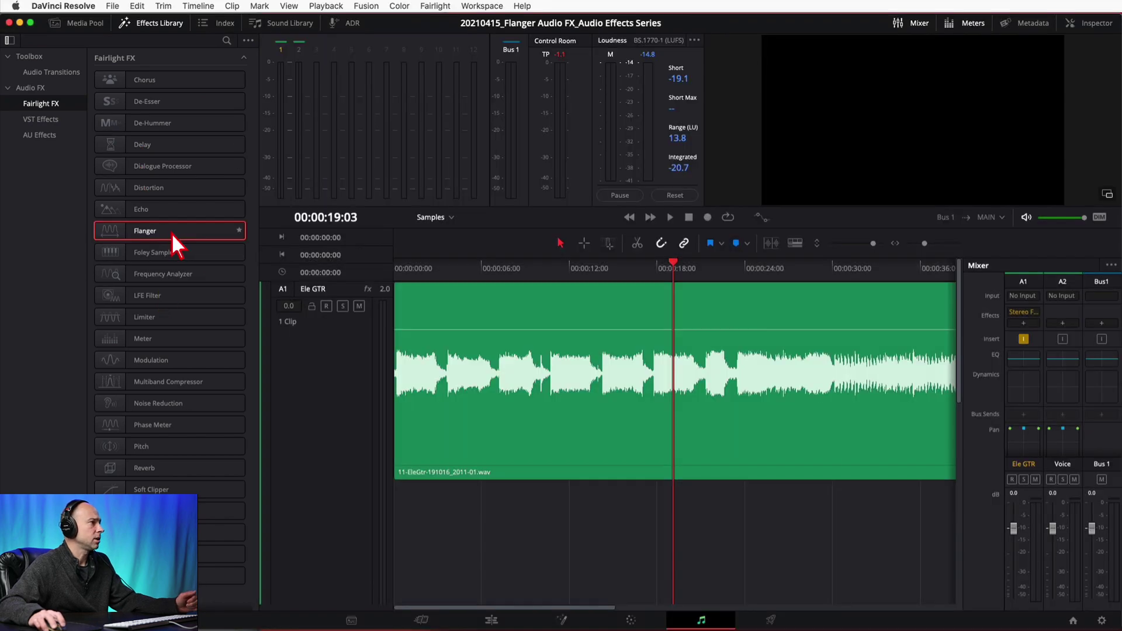
drag(171, 233, 321, 358)
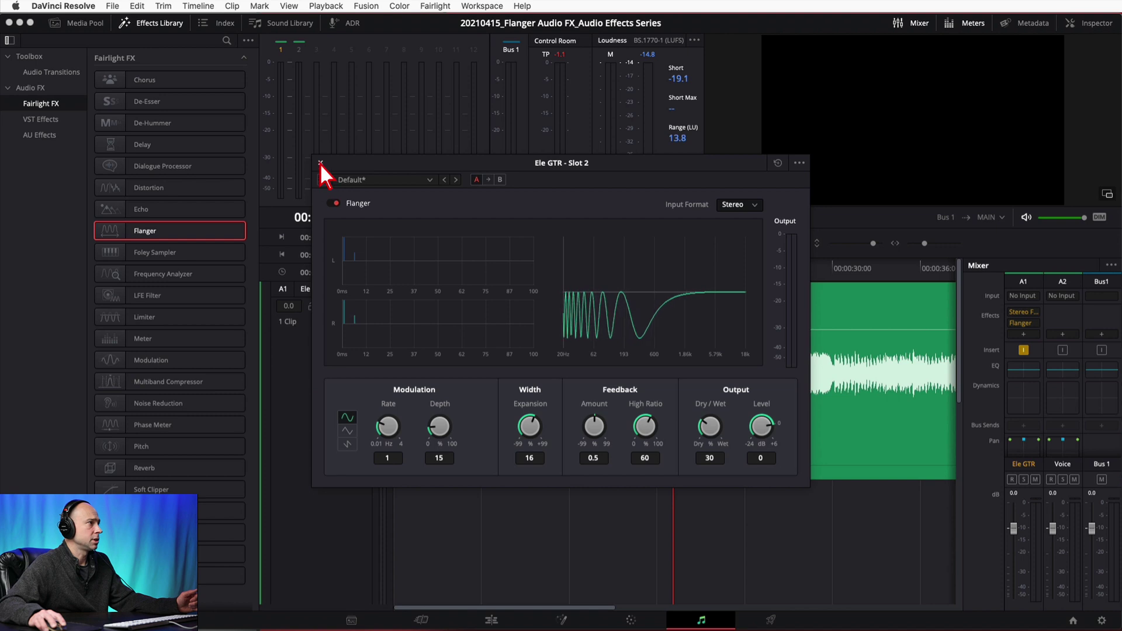
click(320, 163)
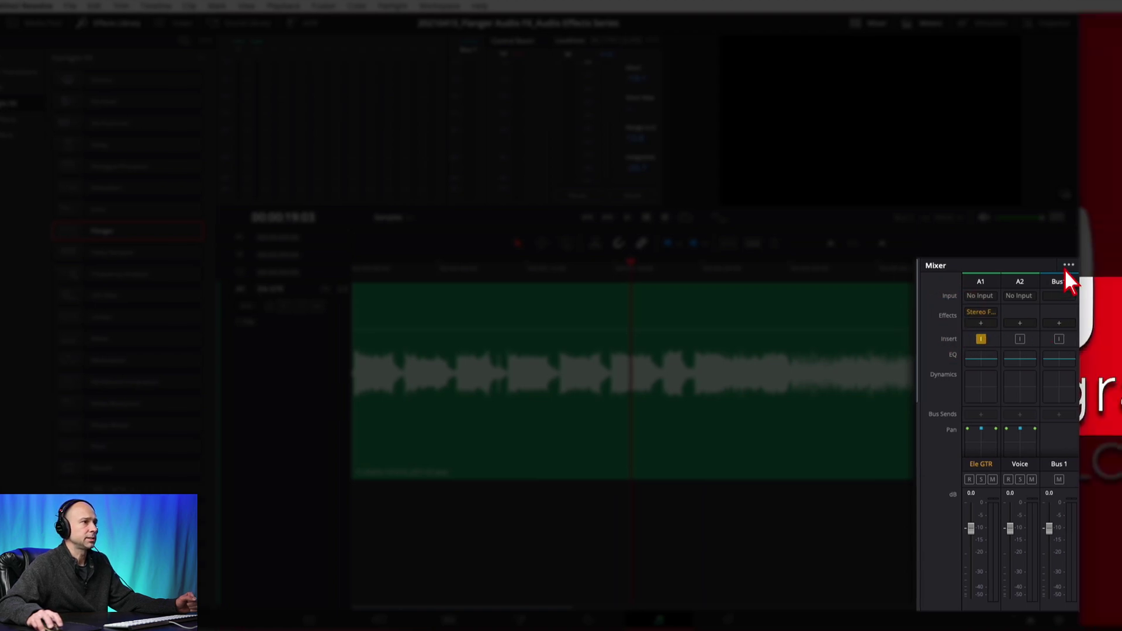
Examine the mixer's display options and its channel strip sections, from the inputs and effects down to the bus outputs and group.
click(1065, 269)
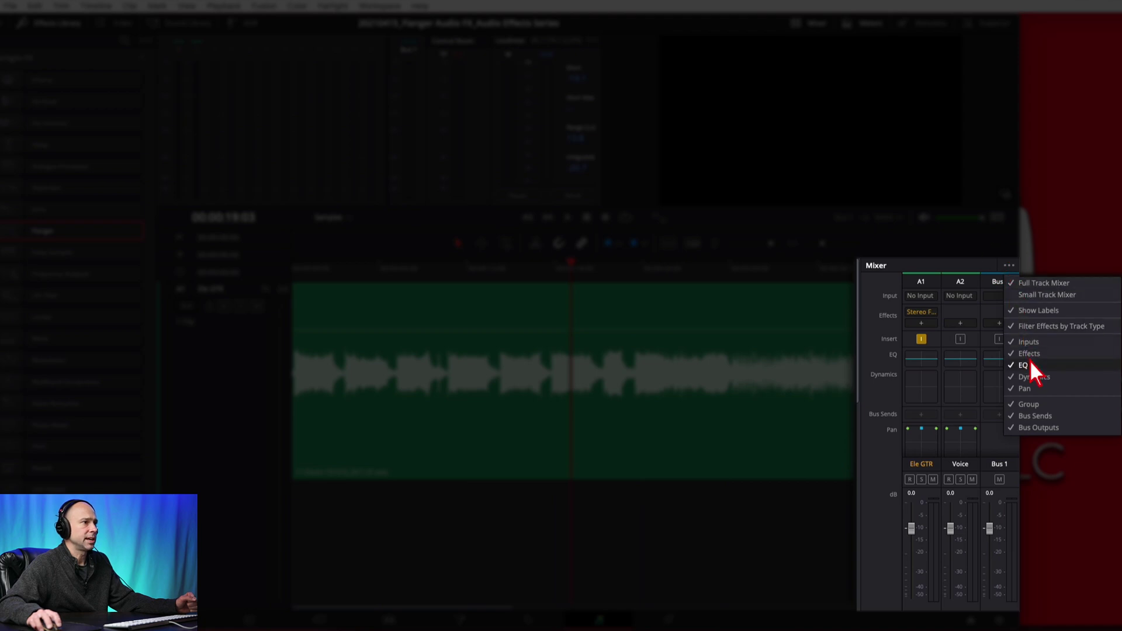
click(889, 336)
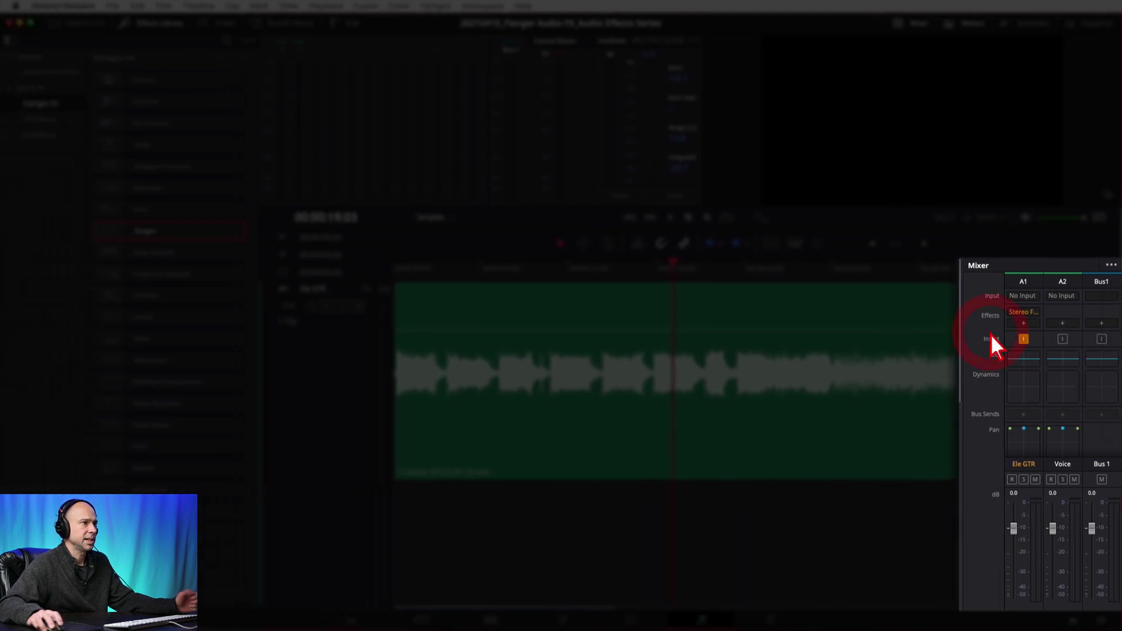
scroll(1022, 342, down, 3)
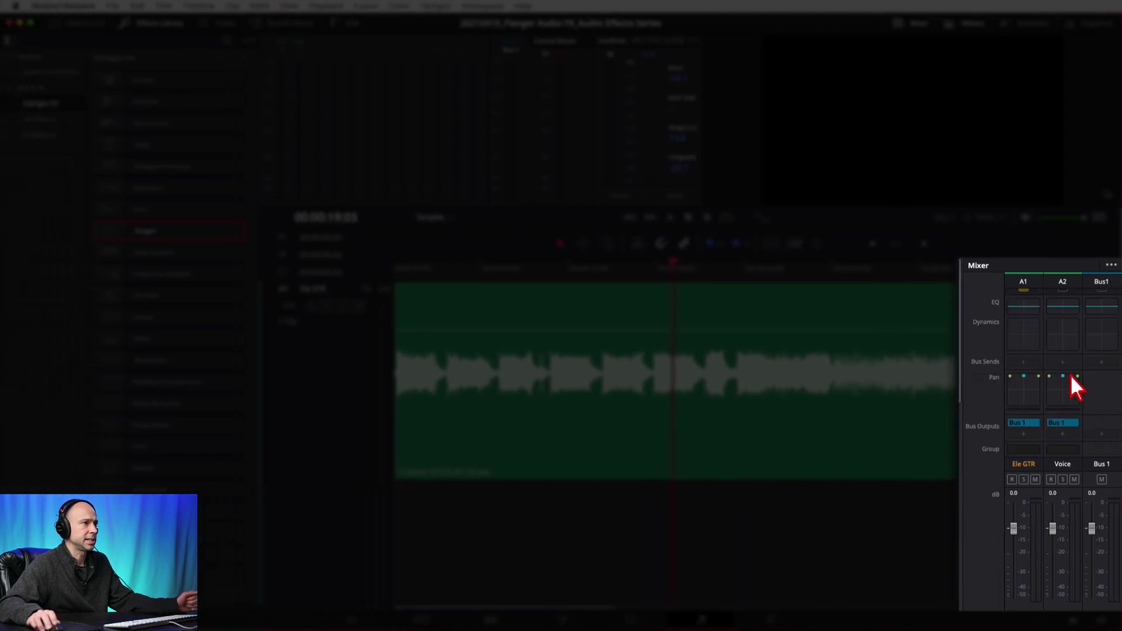
scroll(1035, 361, up, 3)
scroll(1034, 362, down, 3)
scroll(1033, 363, up, 3)
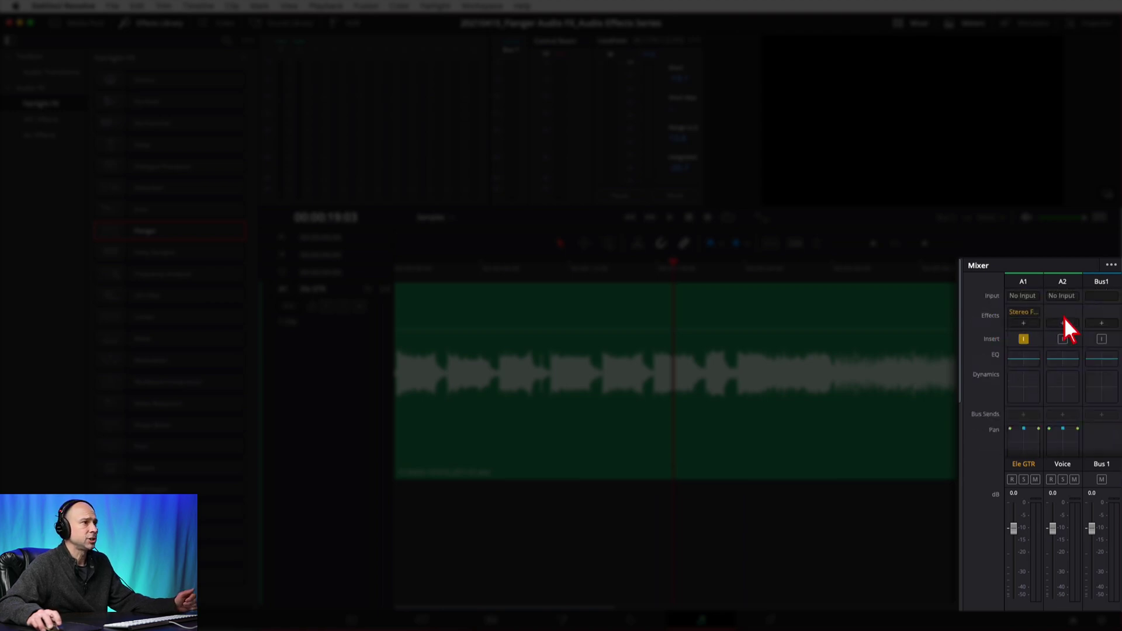
scroll(1038, 358, down, 2)
scroll(1037, 356, up, 2)
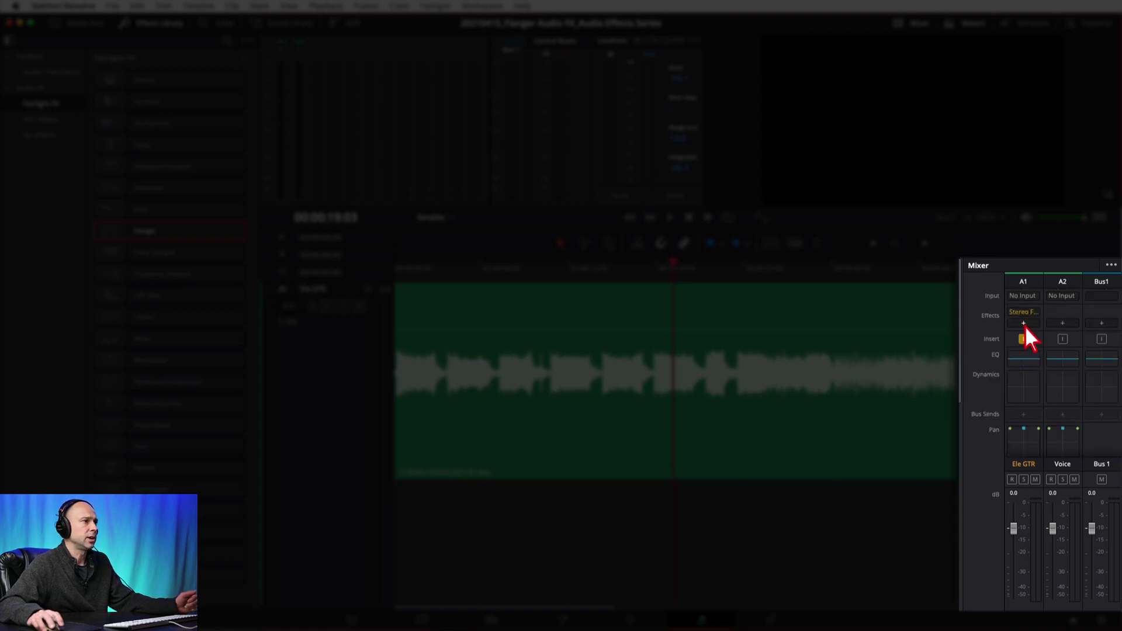
Add the Flanger from the Modulation category to the effects of the Ele GTR channel in the mixer.
click(1024, 323)
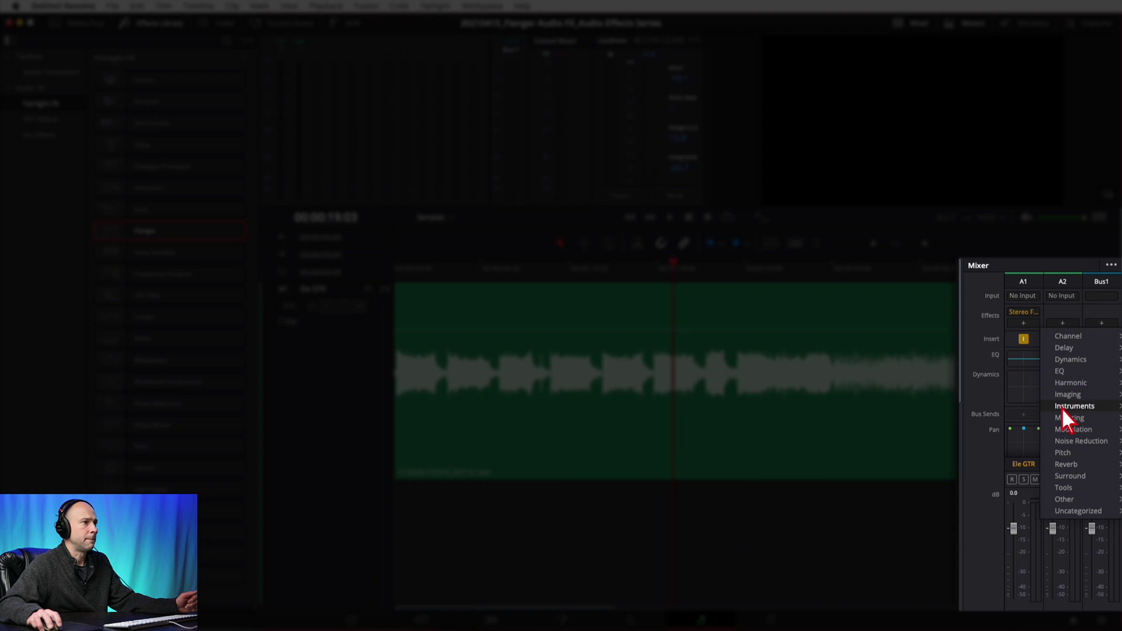
mouse_move(1064, 431)
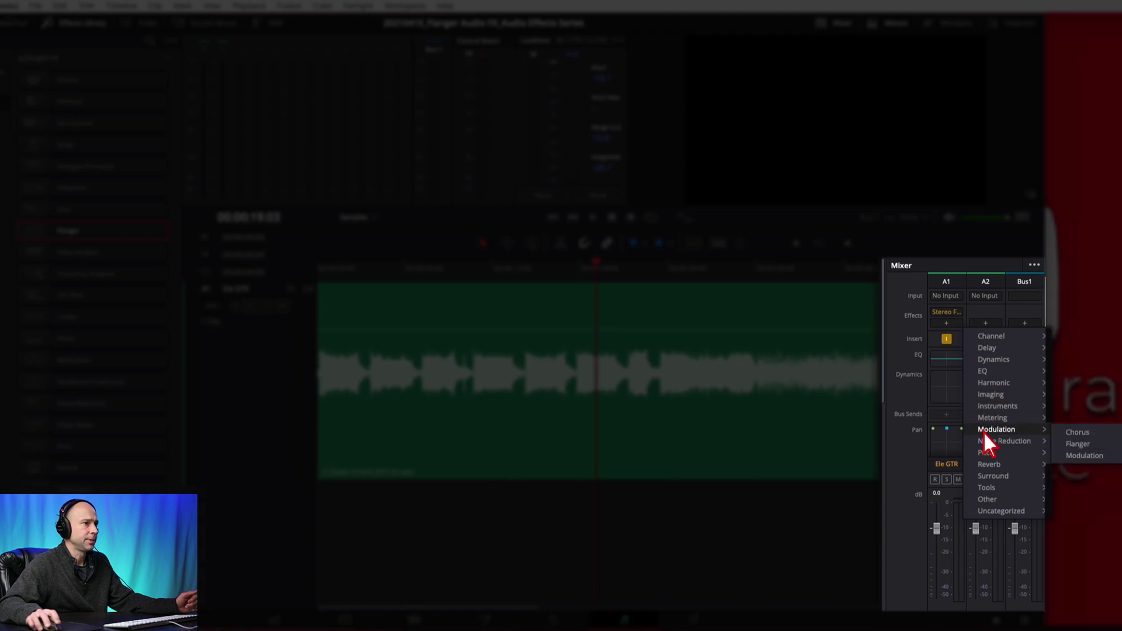
click(1086, 444)
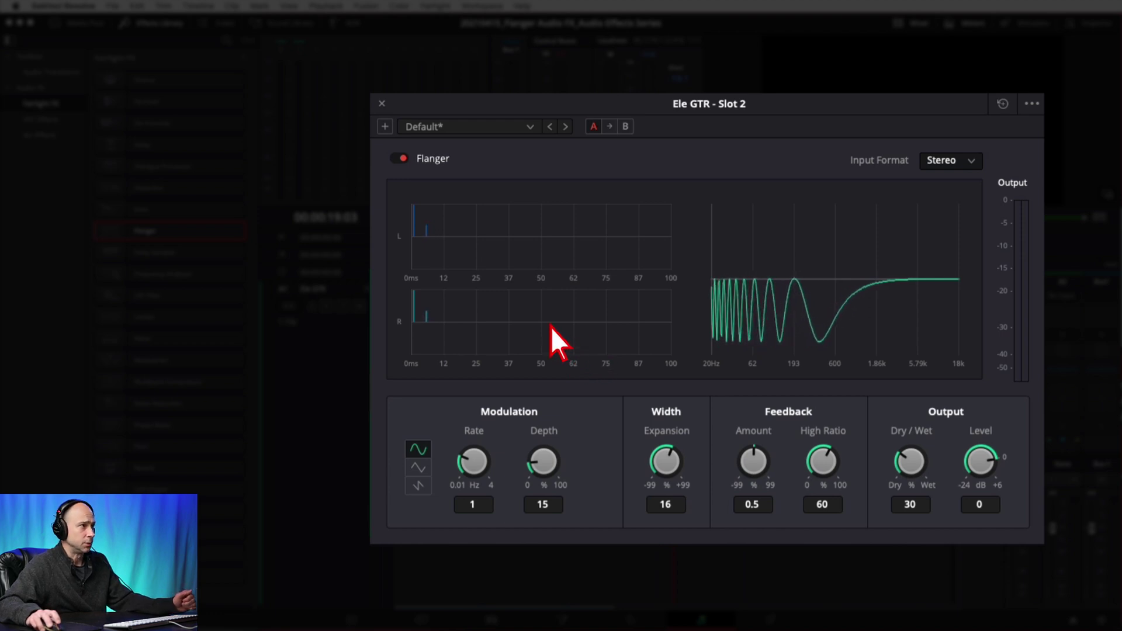
Reset the Flanger to its default settings and view the extra options of the plugin window.
click(1004, 111)
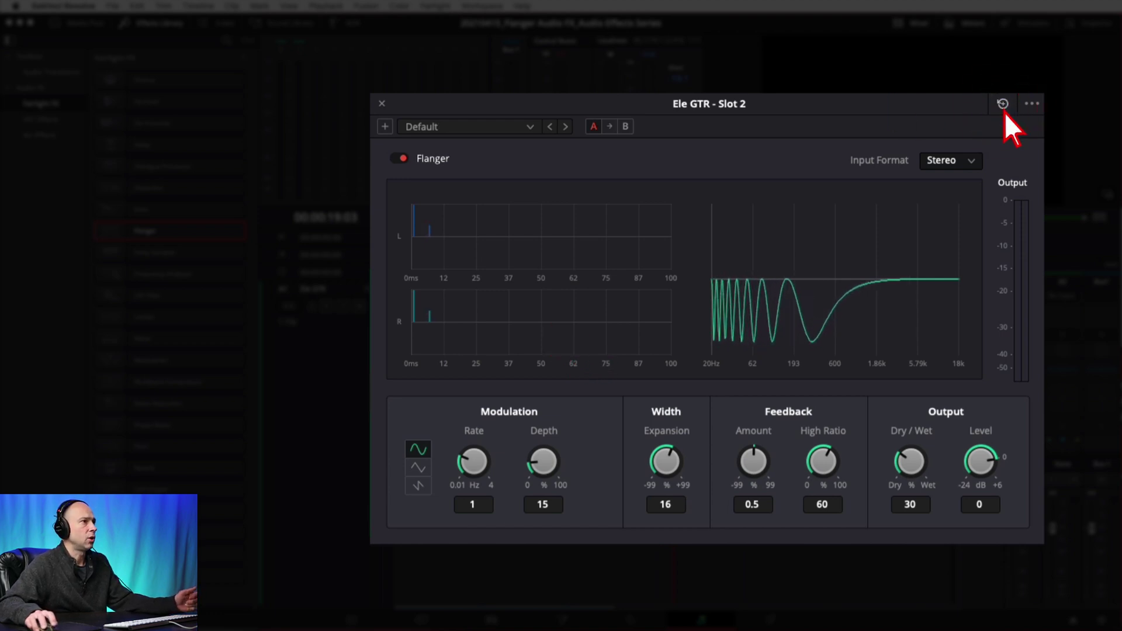
click(1034, 110)
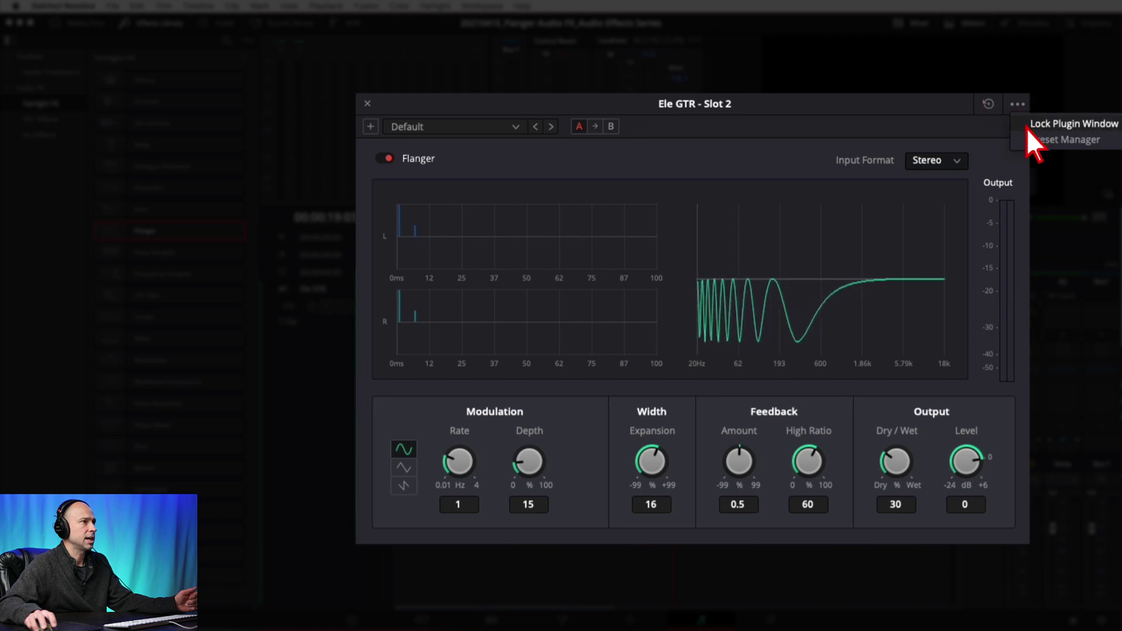
click(879, 139)
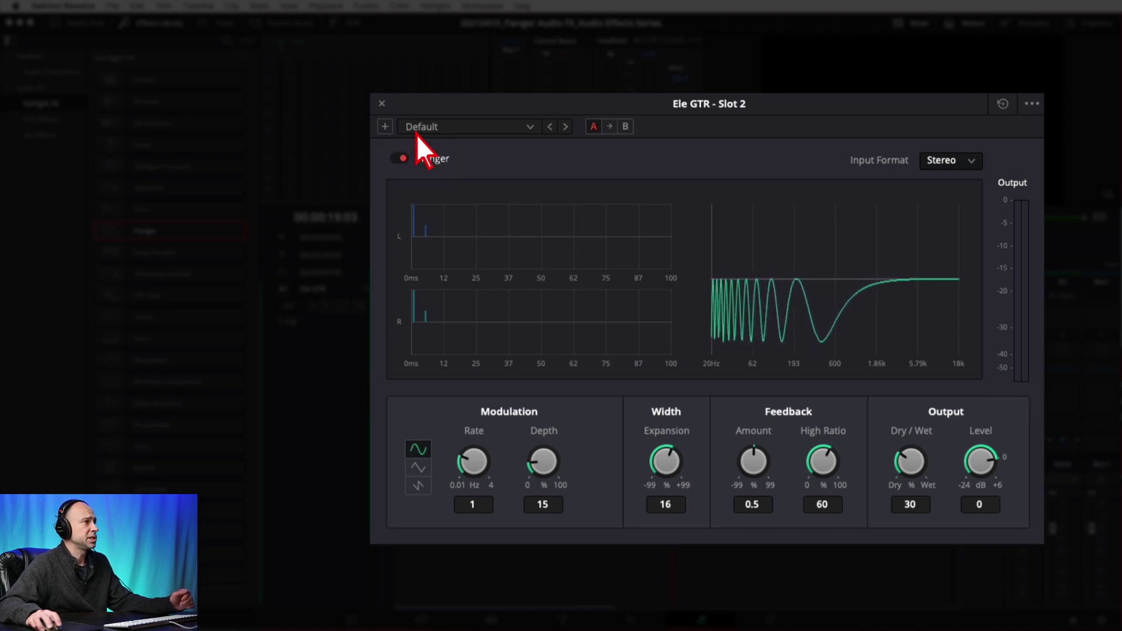
Browse the Flanger presets, step forward and back through them, and reset the effect to its default settings.
click(532, 129)
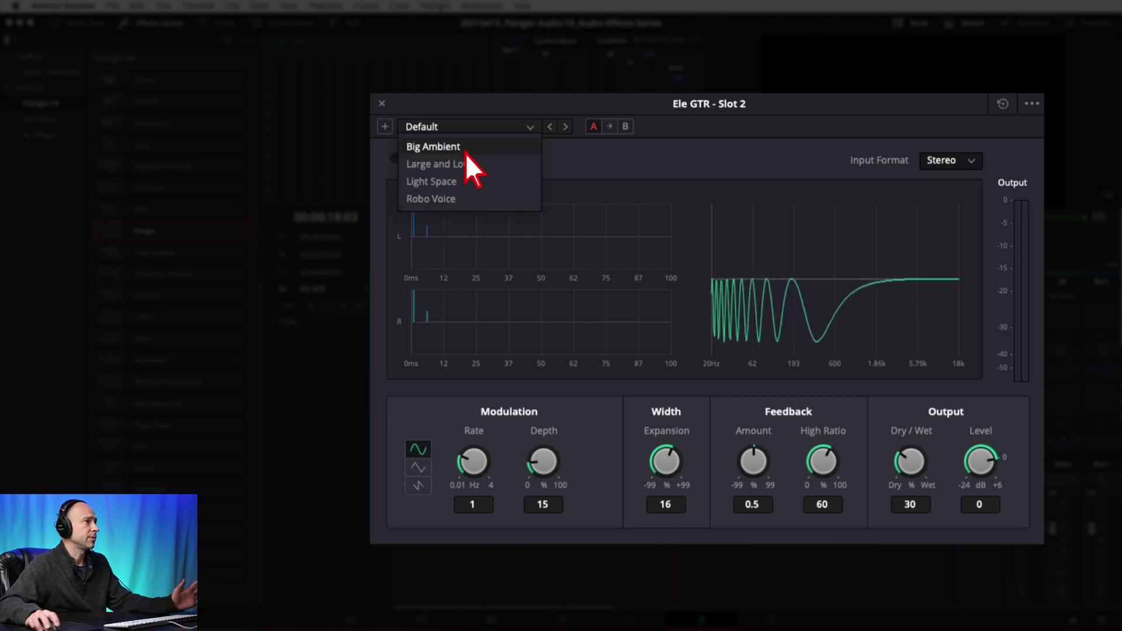
click(602, 149)
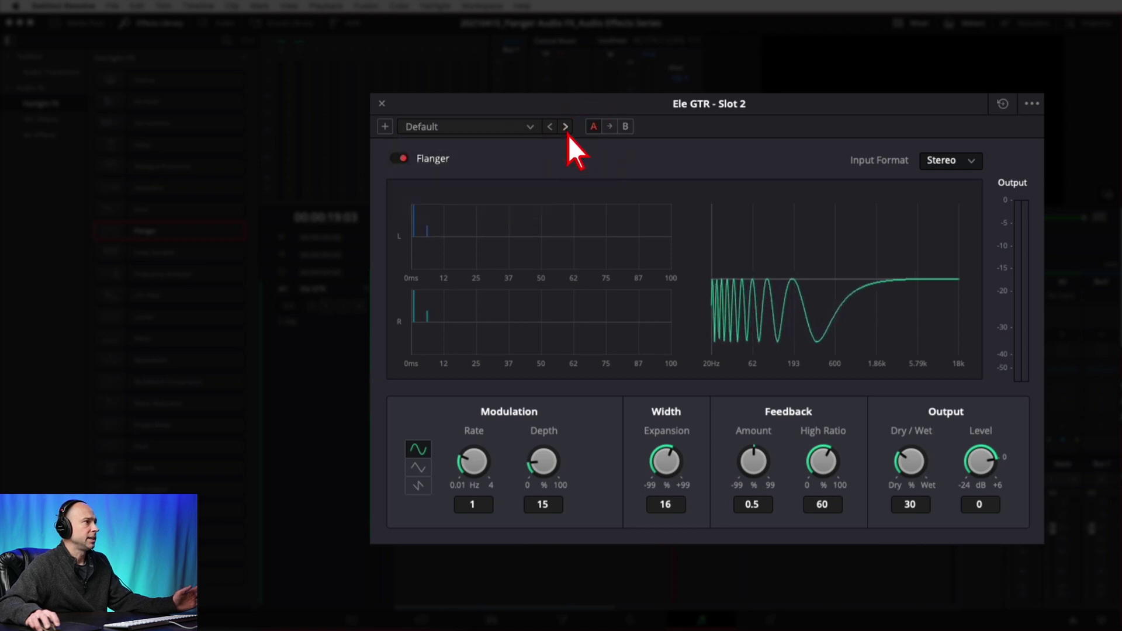
click(565, 132)
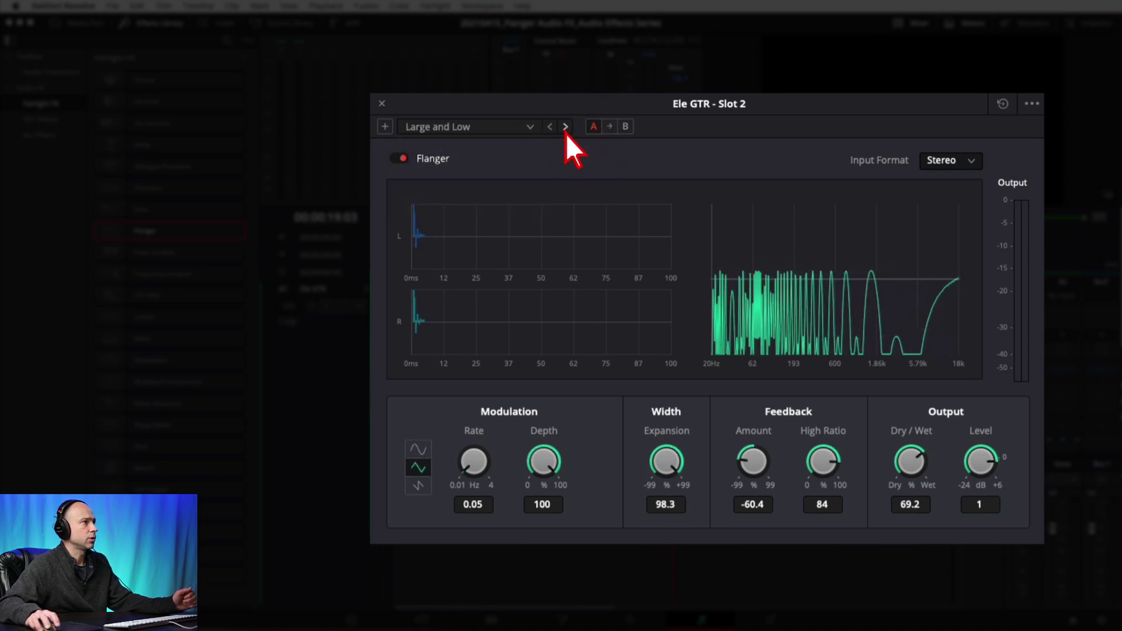
click(565, 131)
click(565, 126)
click(550, 126)
click(549, 127)
click(1002, 104)
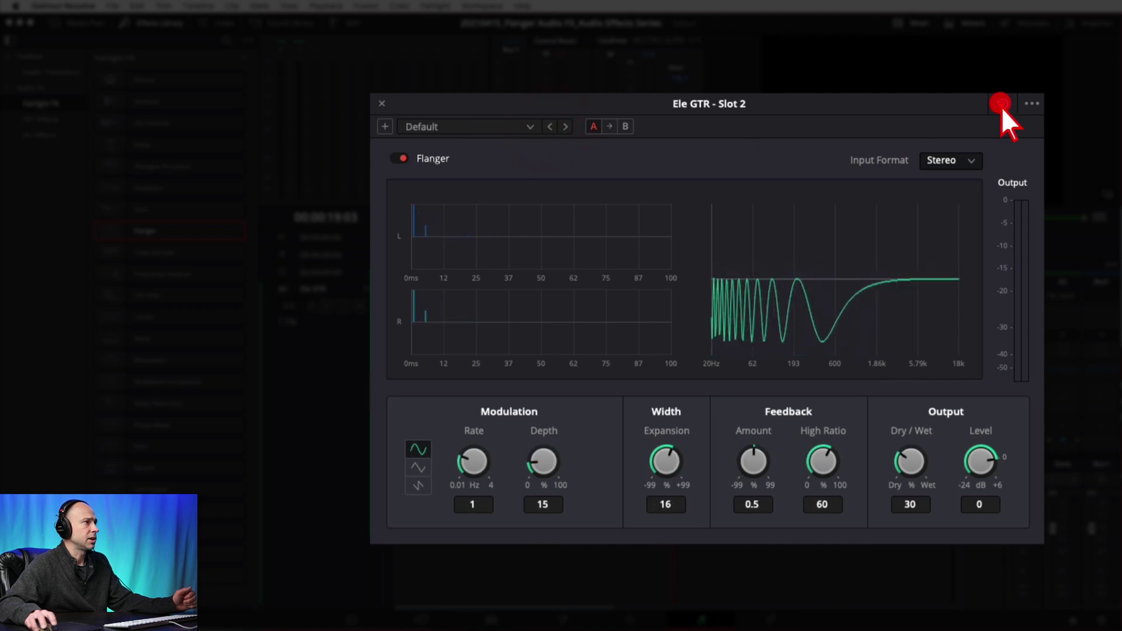
Switch between the Flanger's A and B settings for comparison and return to A.
click(591, 133)
click(627, 131)
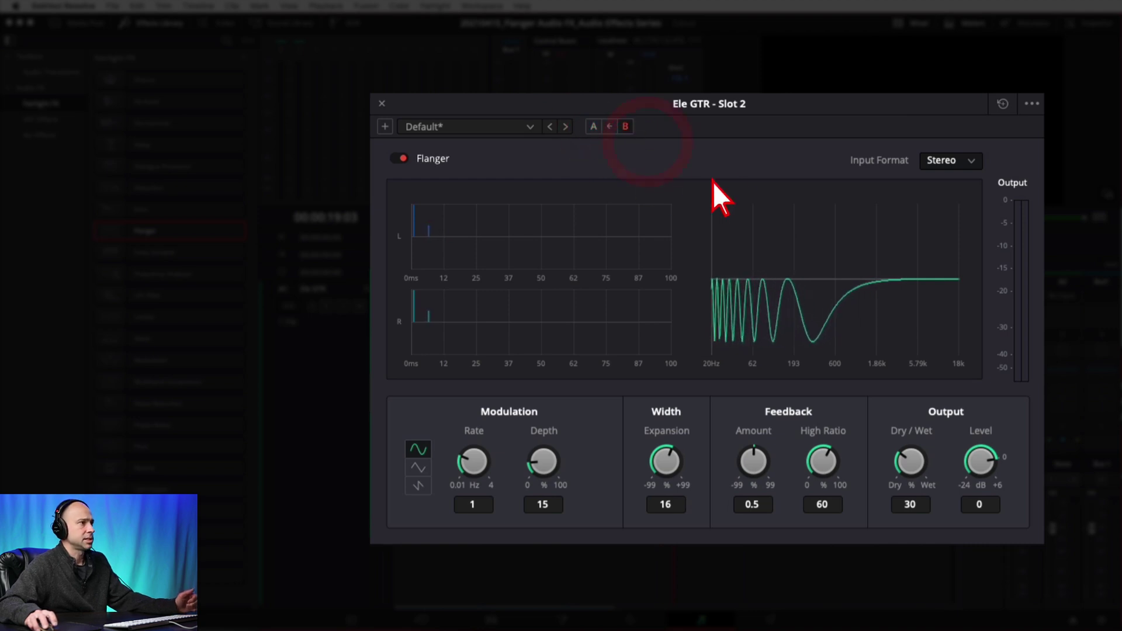
click(625, 127)
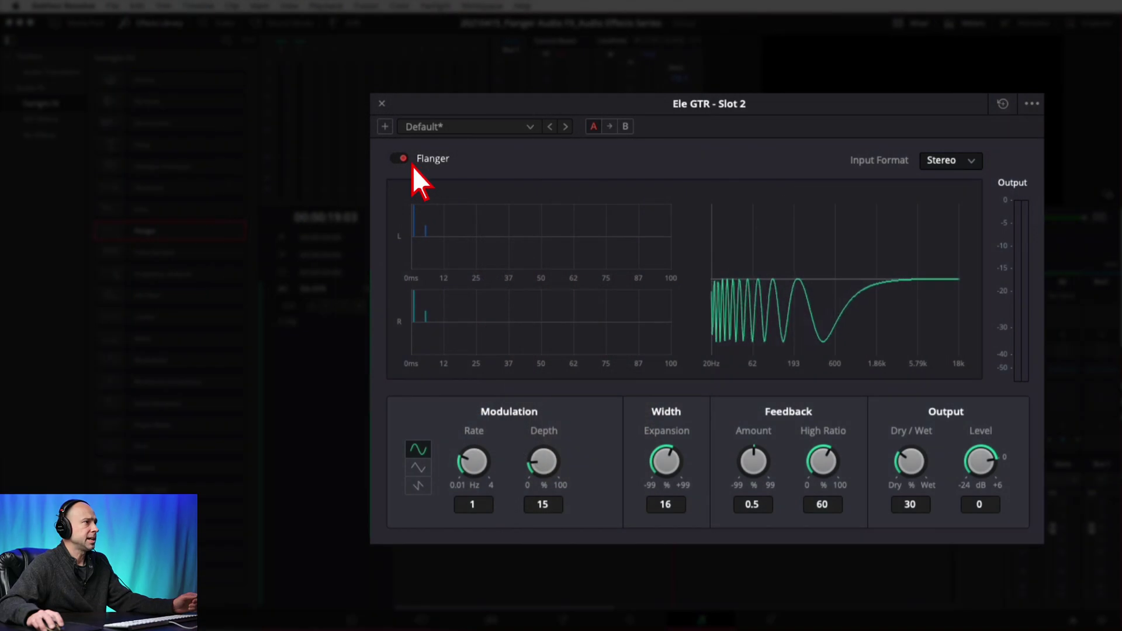
Toggle the Flanger off and back on, and choose Stereo as its input format.
click(400, 159)
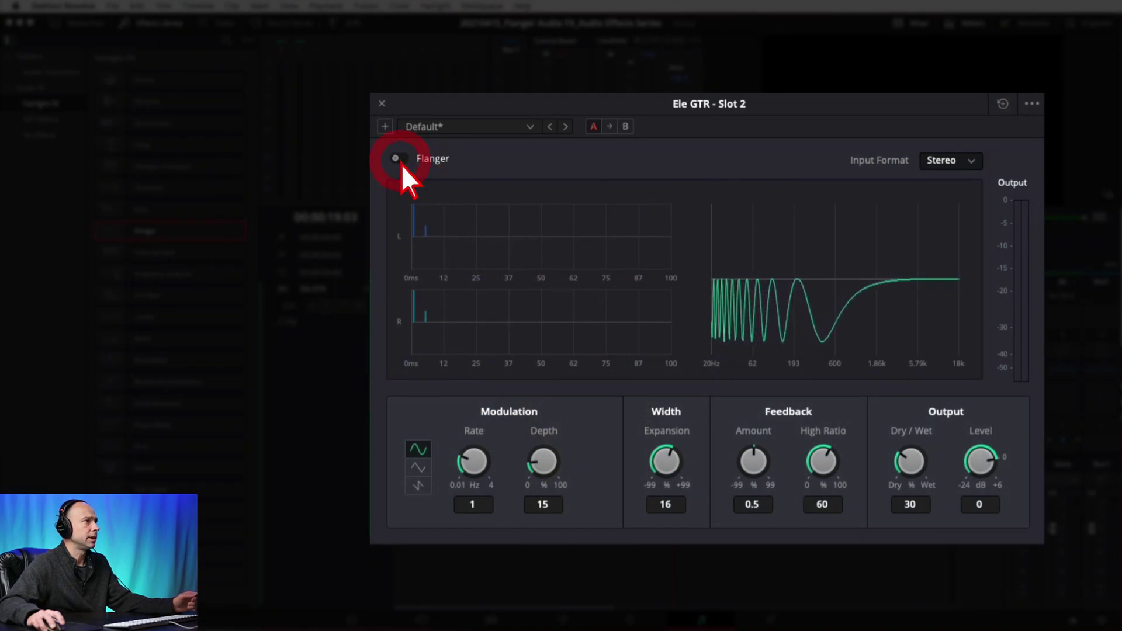
click(401, 163)
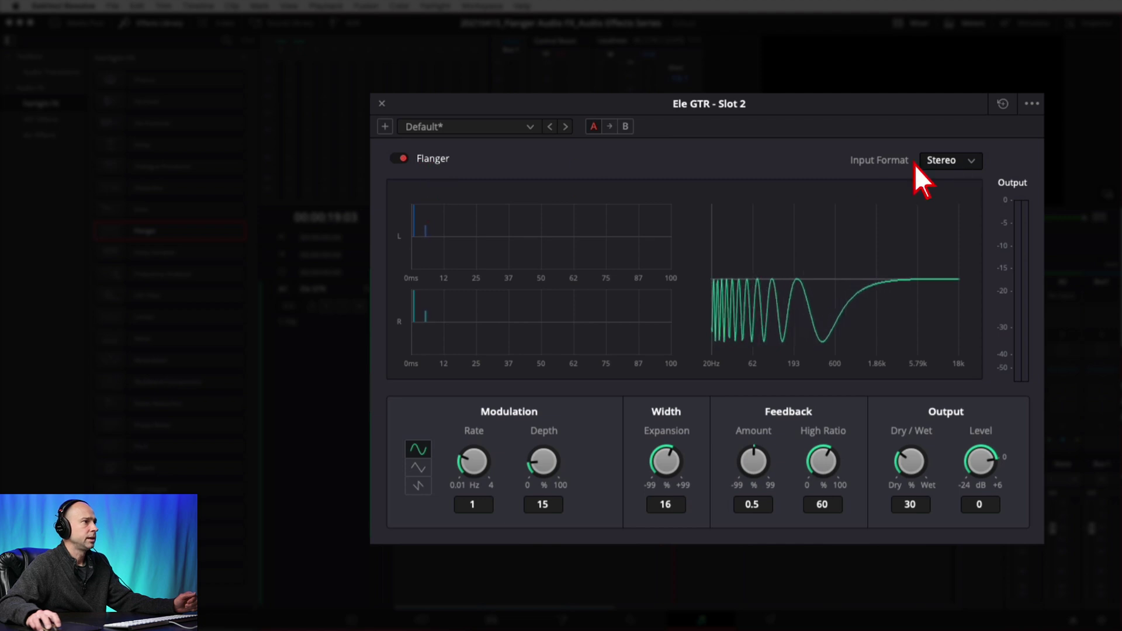
click(941, 166)
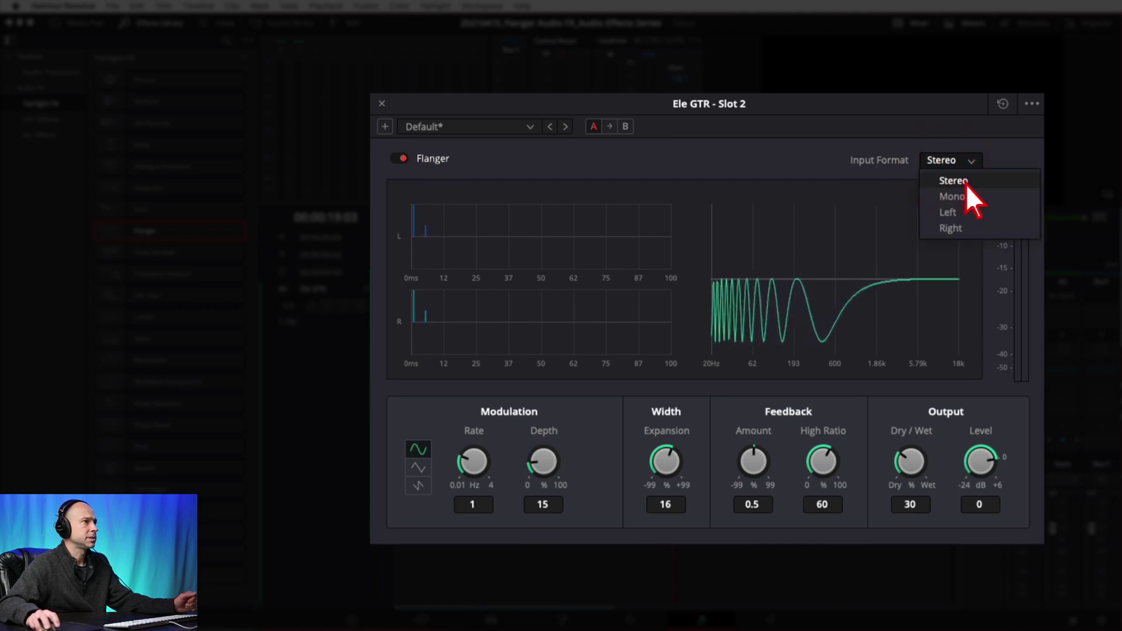
click(958, 182)
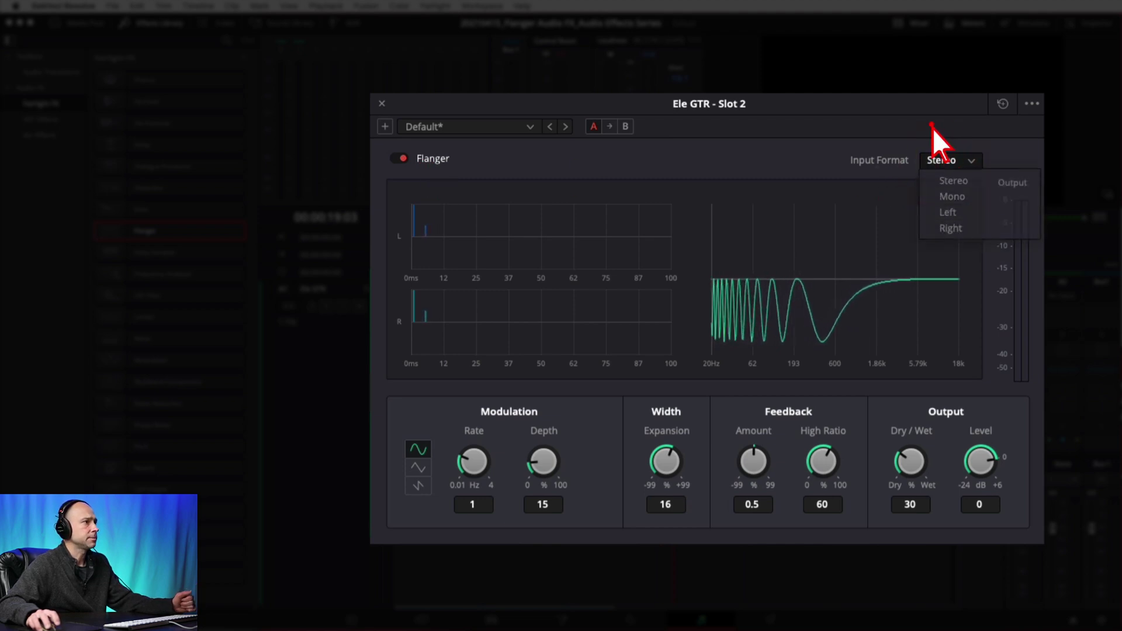
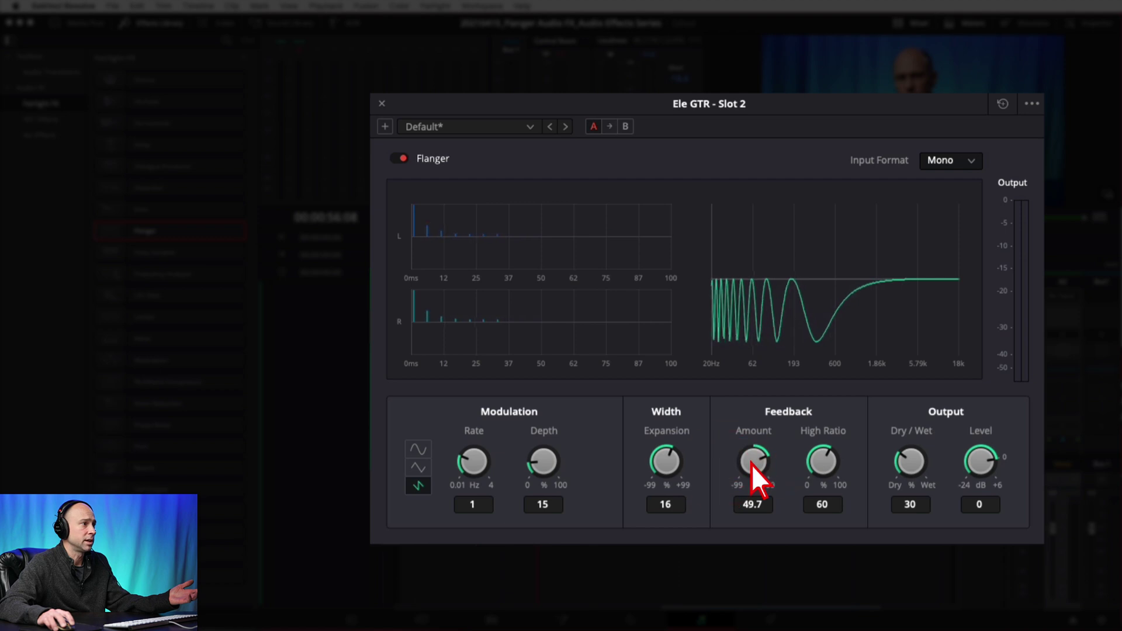
Adjust the Flanger's feedback amount and set its Dry/Wet output mix to 100 percent.
mouse_move(755, 464)
mouse_down()
mouse_move(717, 472)
mouse_move(718, 462)
mouse_move(766, 465)
mouse_up()
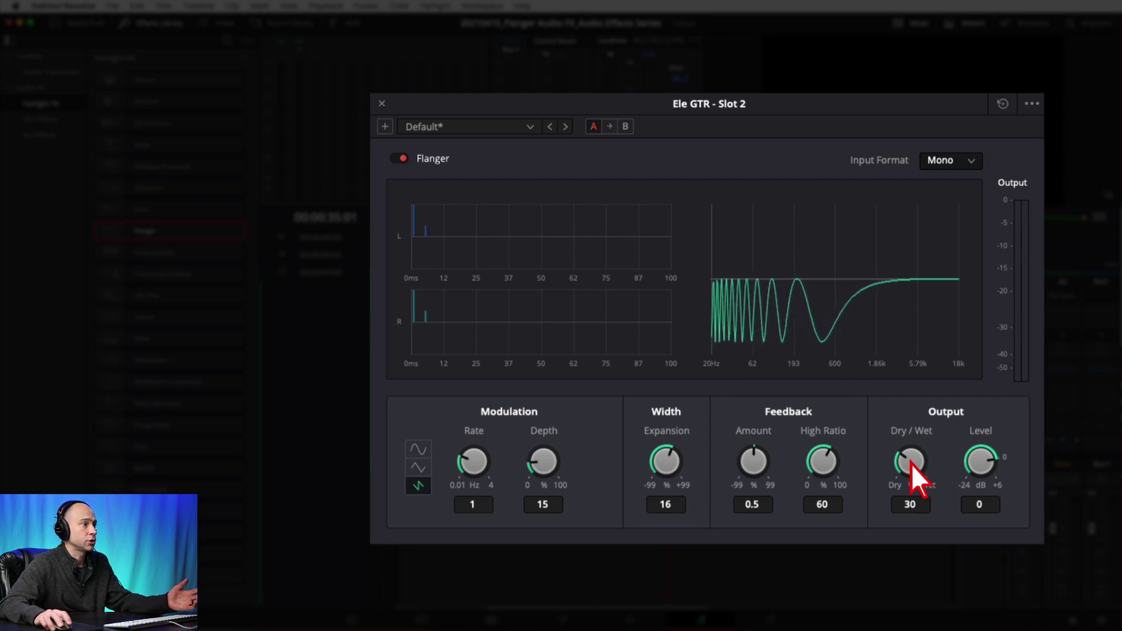
drag(911, 465, 1052, 499)
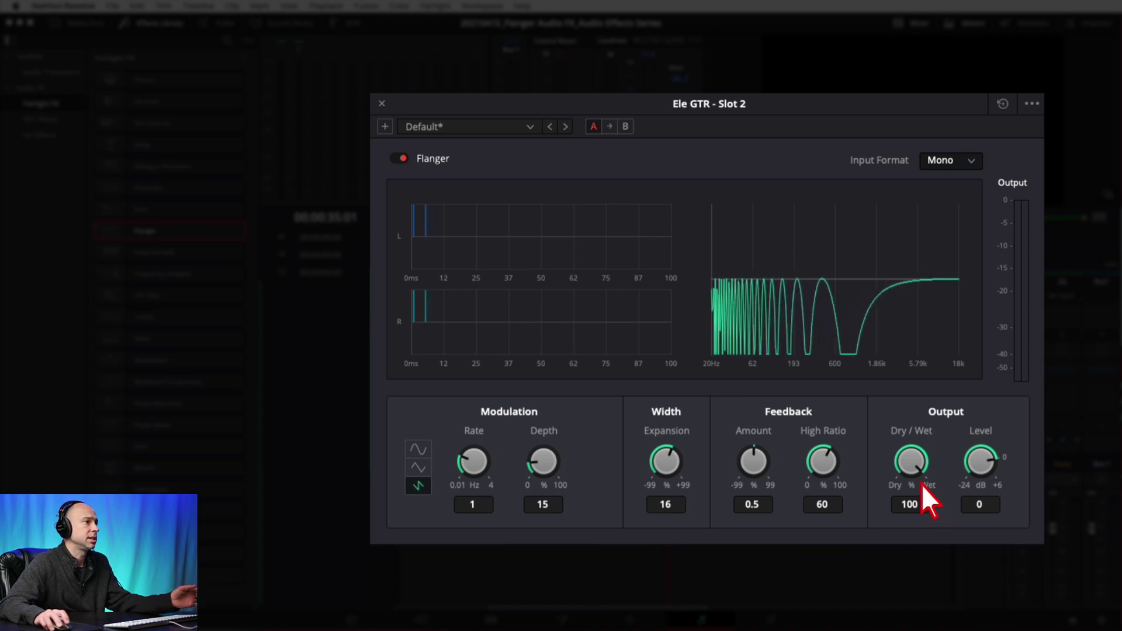
Vary the Flanger's Dry/Wet output mix, lowering it toward dry and readjusting it.
mouse_move(914, 468)
mouse_down()
mouse_move(727, 533)
mouse_move(903, 481)
mouse_up()
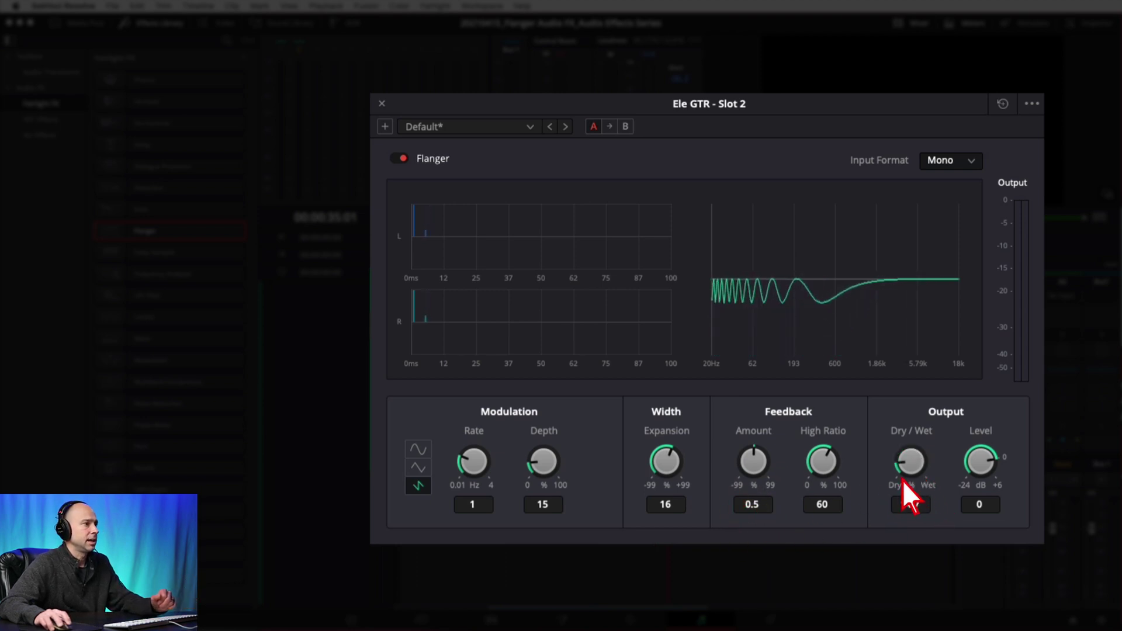
drag(908, 469, 948, 465)
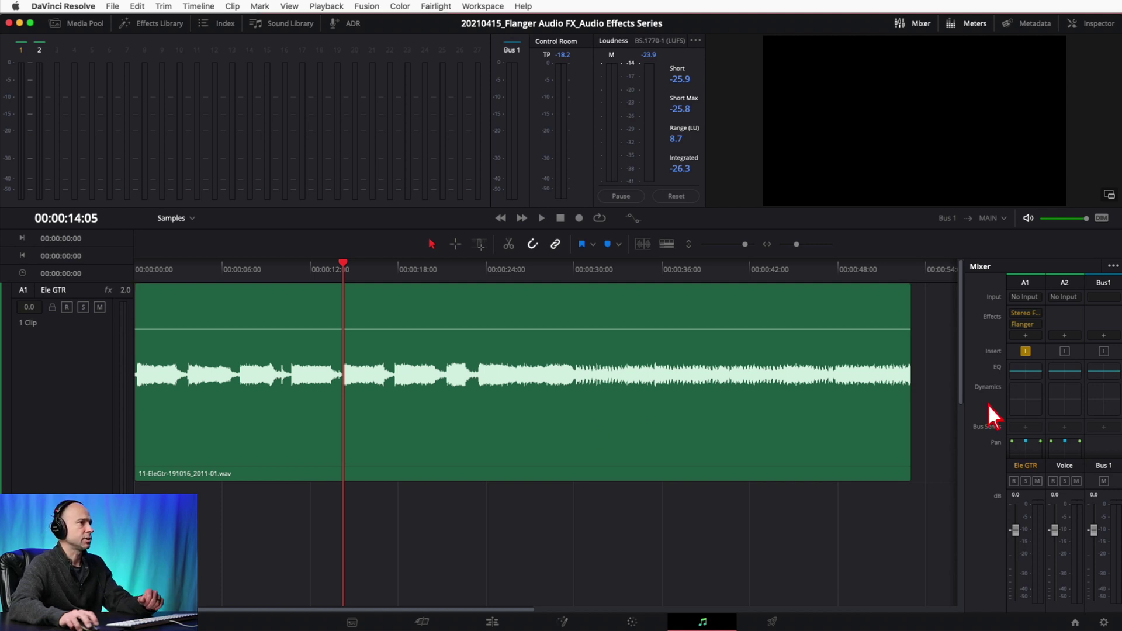
Open the Ele GTR track's Flanger, bypass it, play the guitar clip unprocessed, and return the playhead to 00:00:14:05.
click(1025, 325)
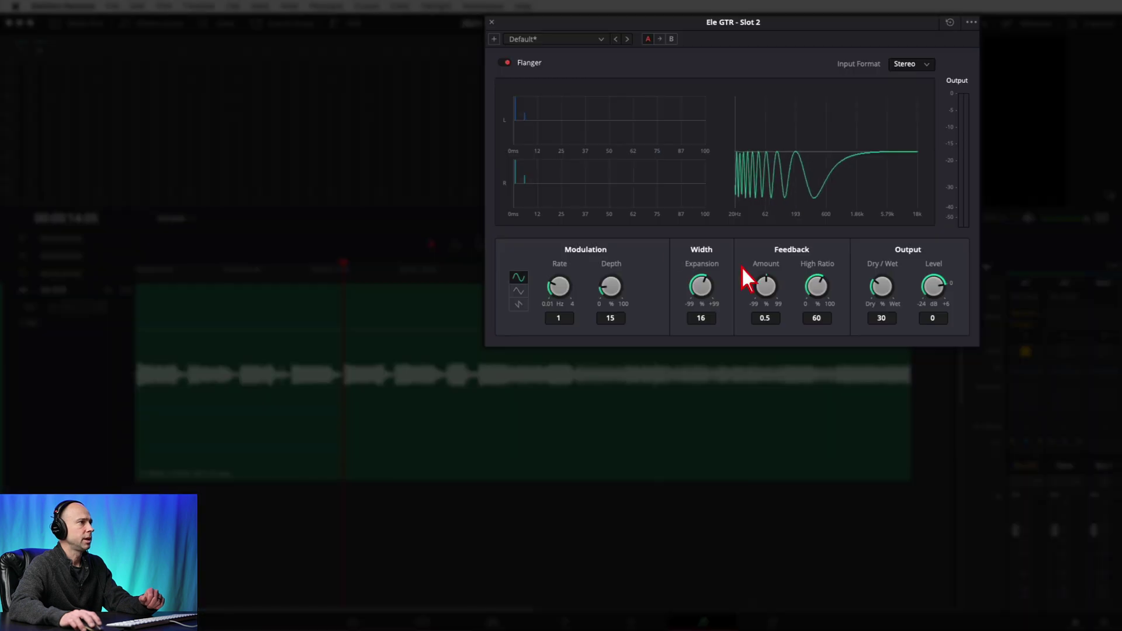
click(506, 66)
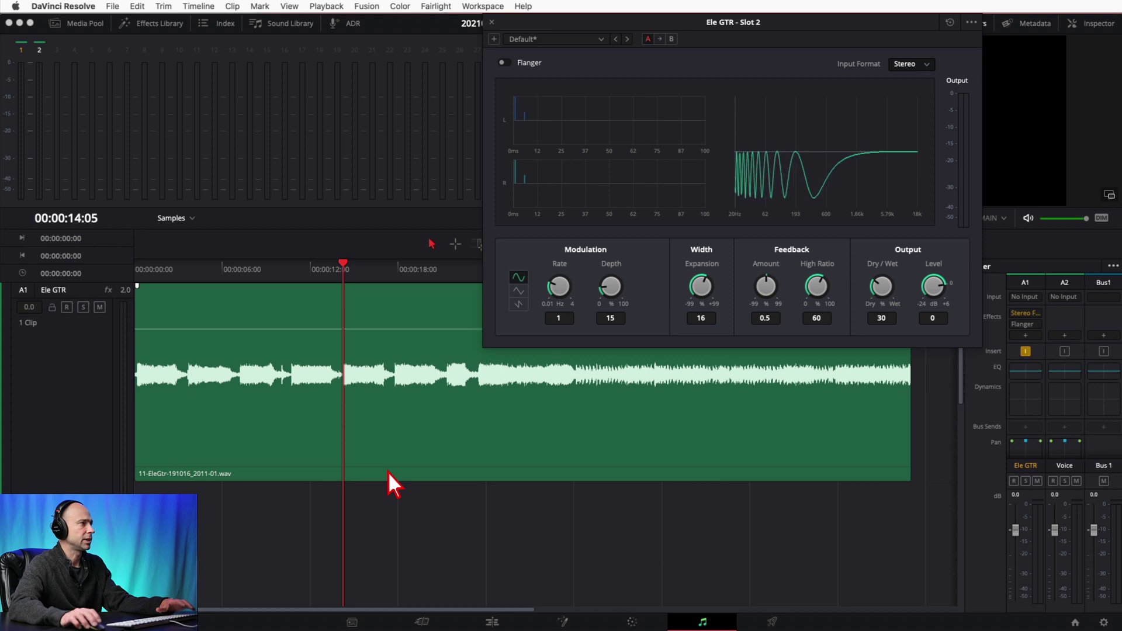
key(space)
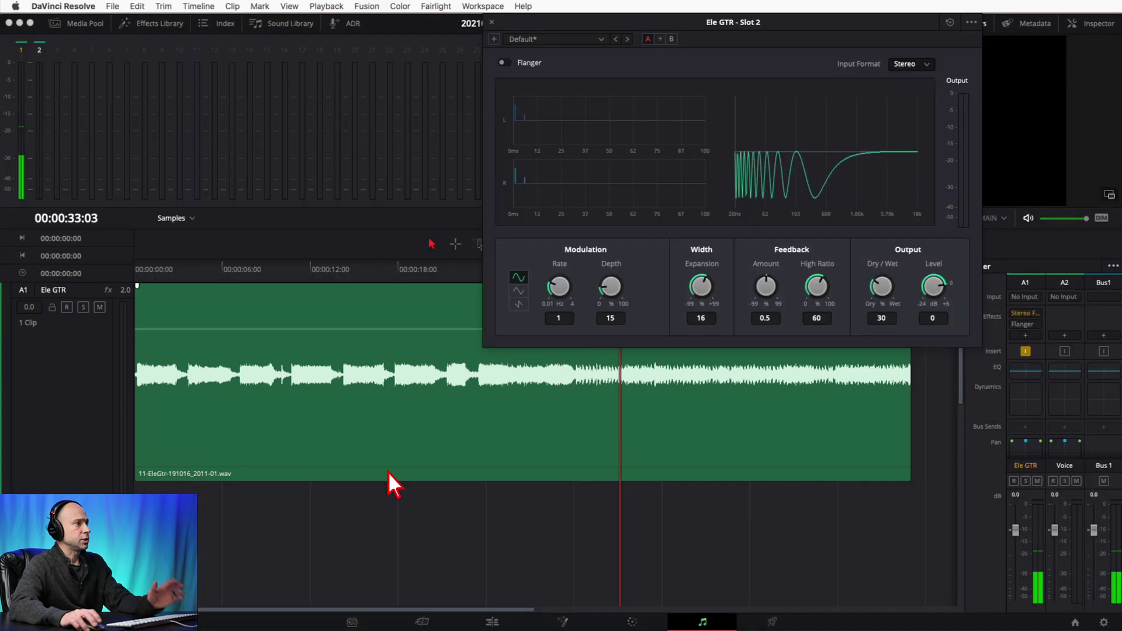
click(343, 277)
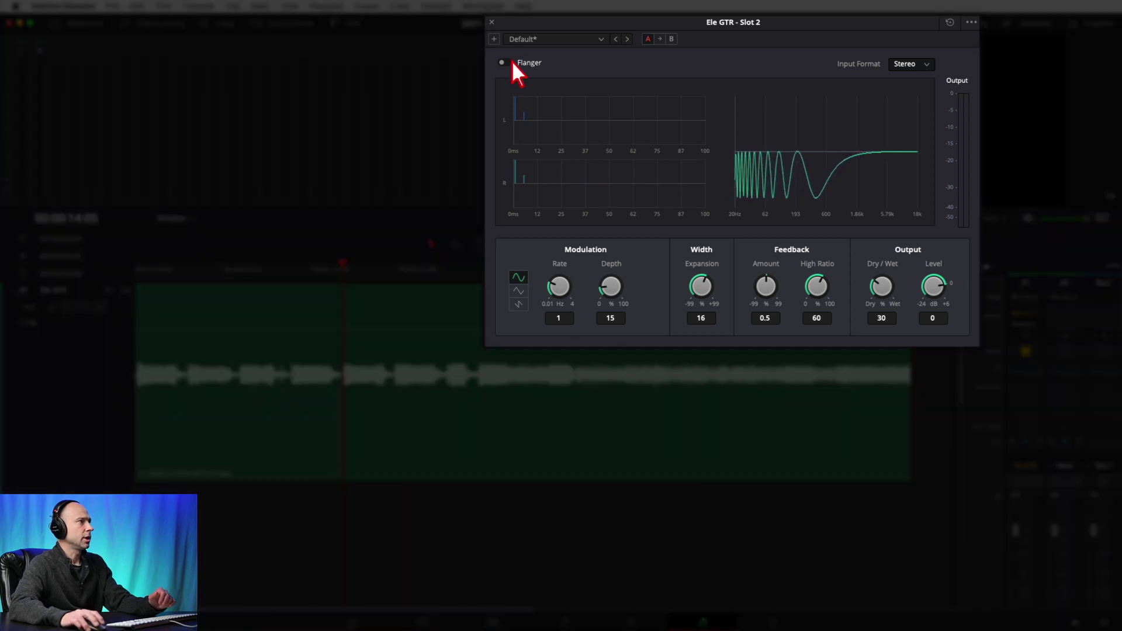
Enable the Ele GTR Flanger, load the Large and Low preset, and play the guitar clip.
click(504, 63)
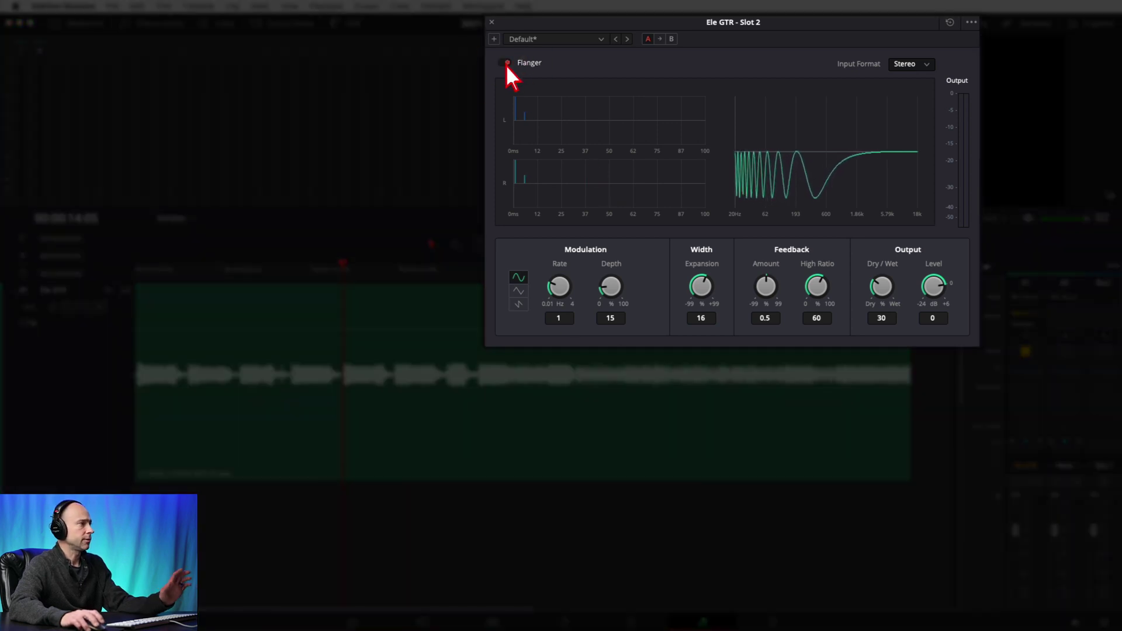
click(600, 39)
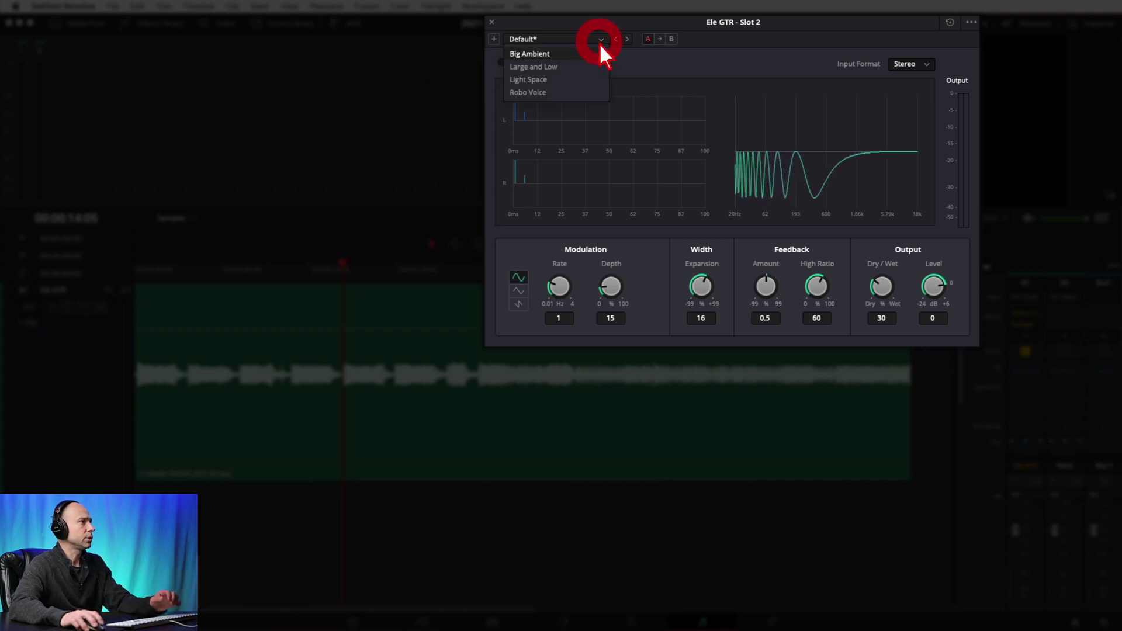
click(552, 69)
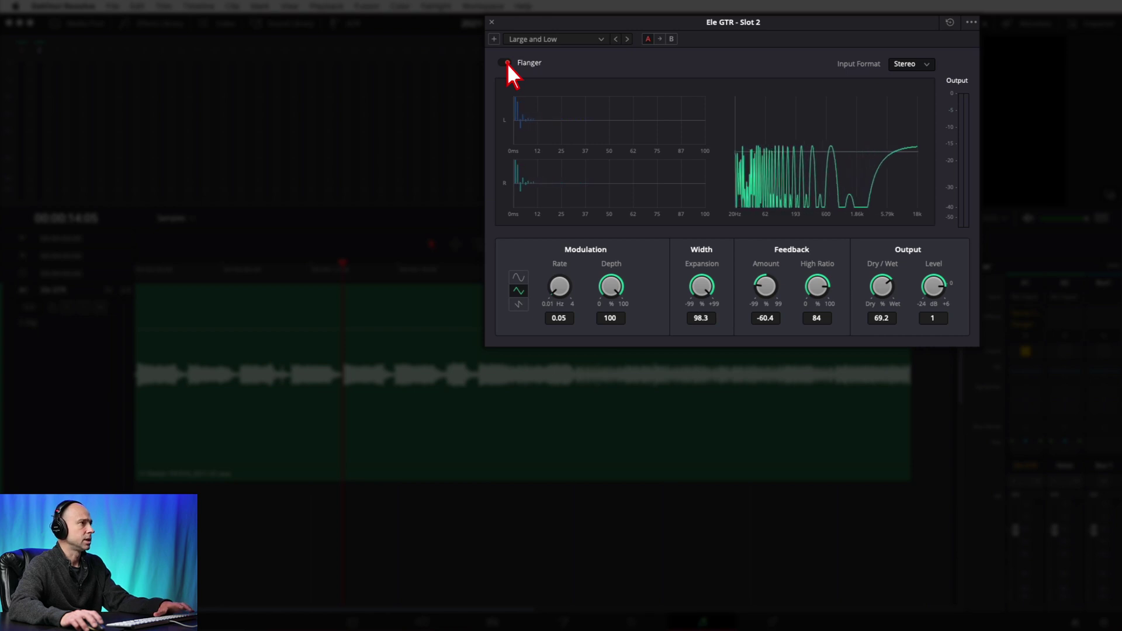
key(space)
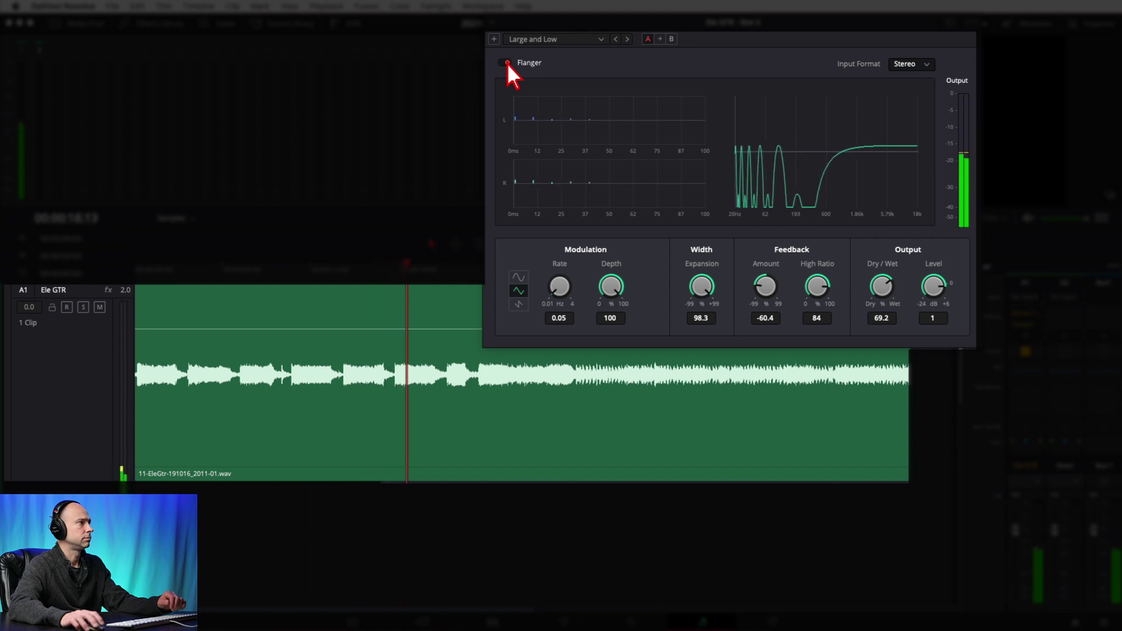
Compare the guitar with the Flanger on and off during playback, replaying from about 00:00:23 and leaving the effect enabled.
click(505, 63)
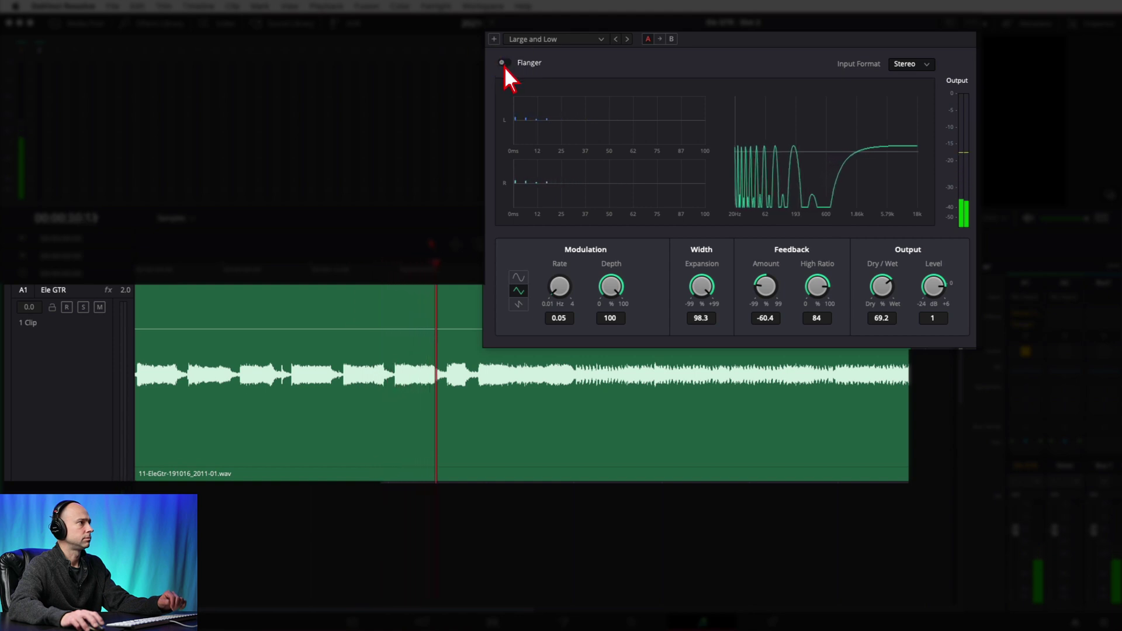
click(505, 63)
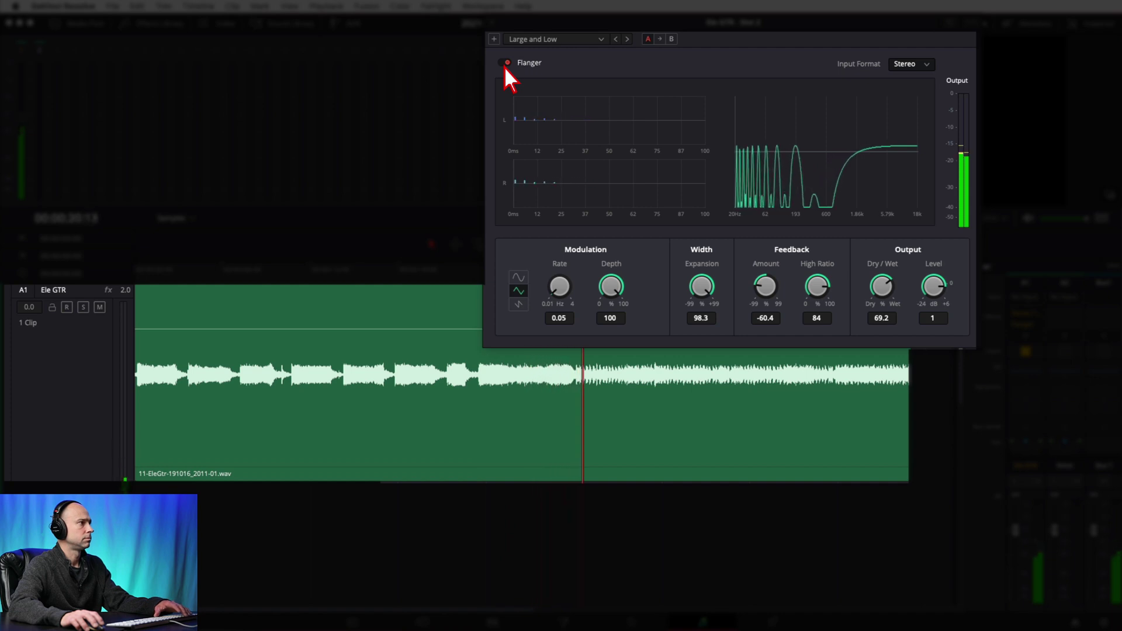
click(504, 66)
click(475, 273)
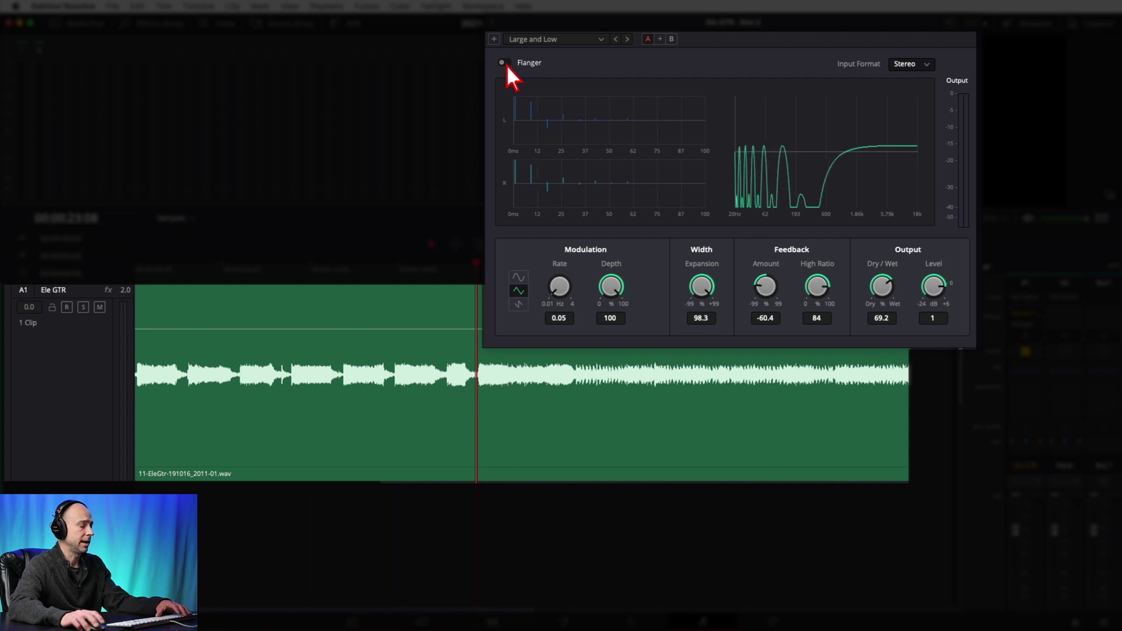
key(space)
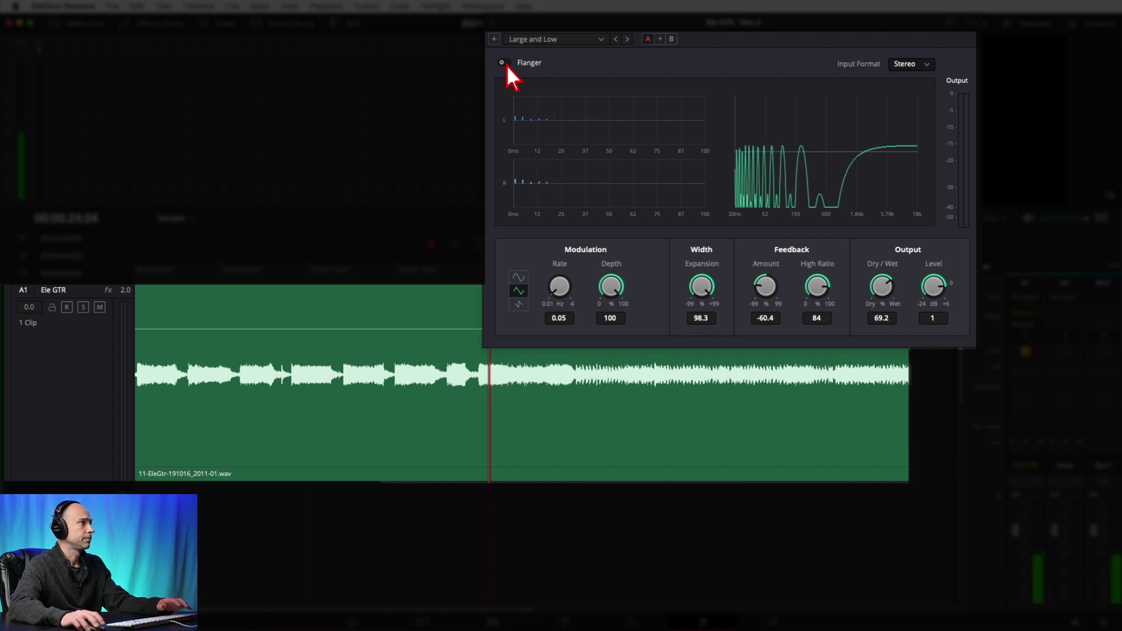
click(506, 65)
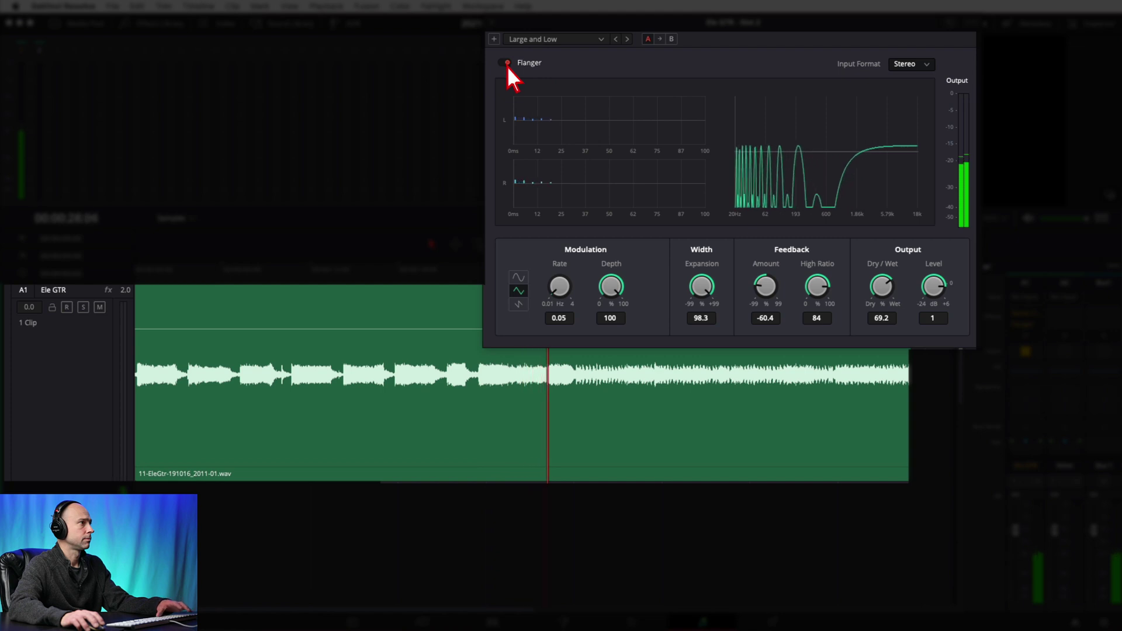
Load the Light Space preset, replay the guitar from about 00:00:23, and compare it with the Flanger off and on.
click(560, 42)
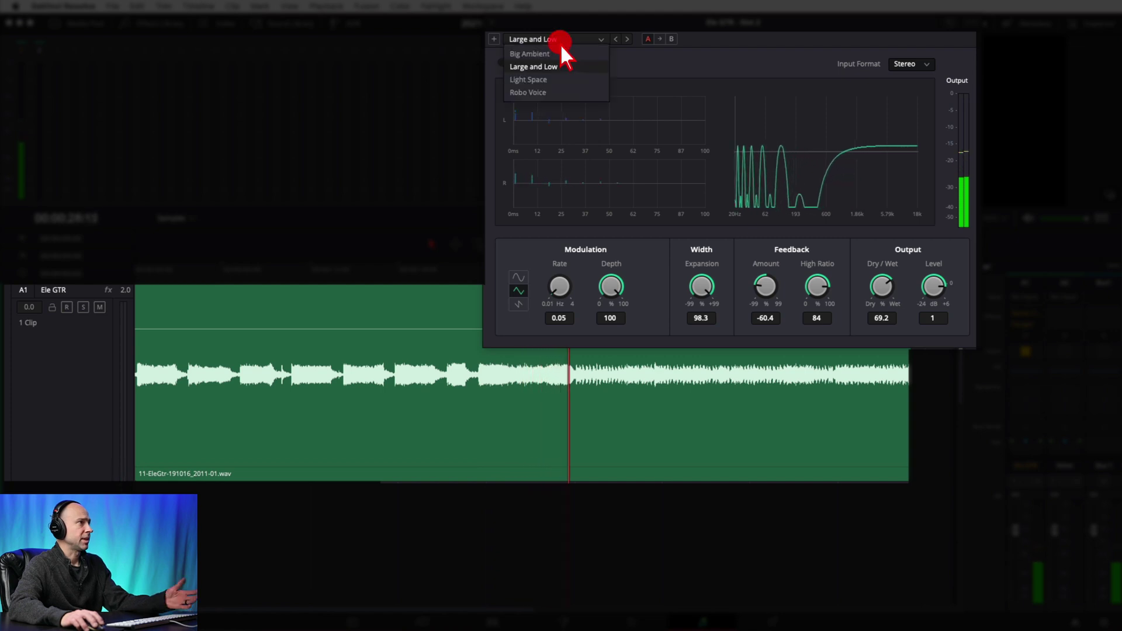
click(554, 80)
click(471, 275)
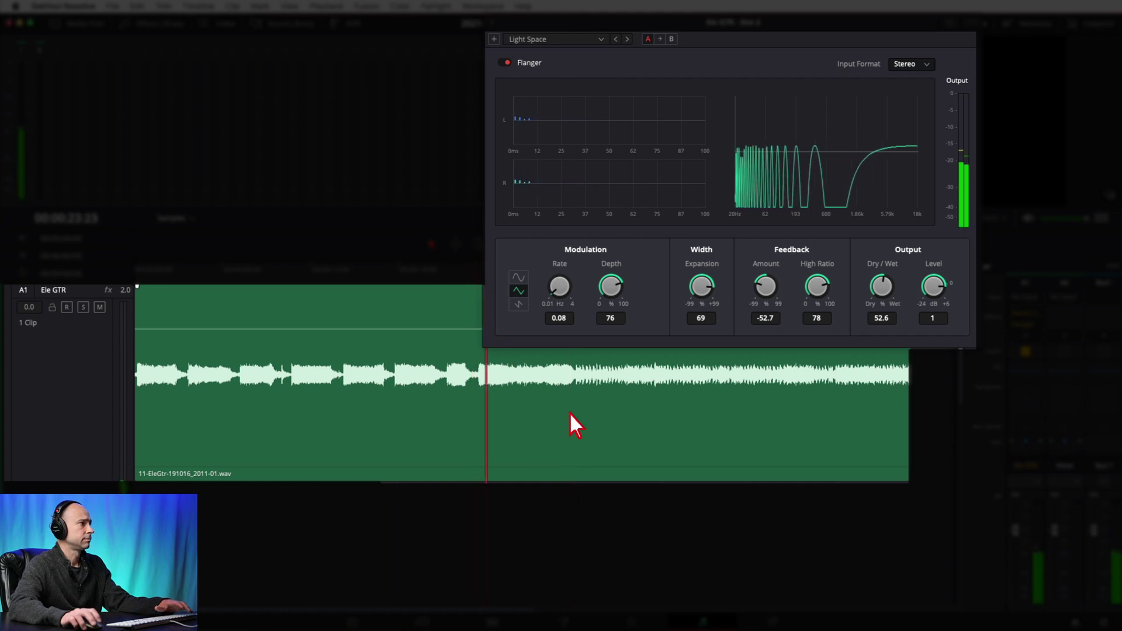
click(505, 63)
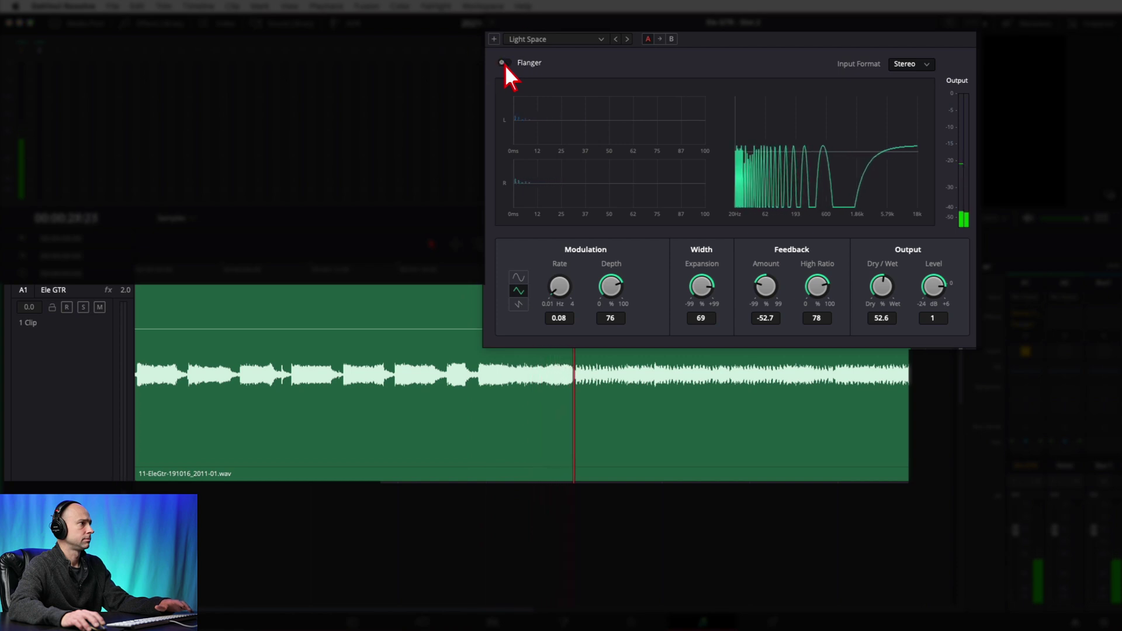
click(504, 63)
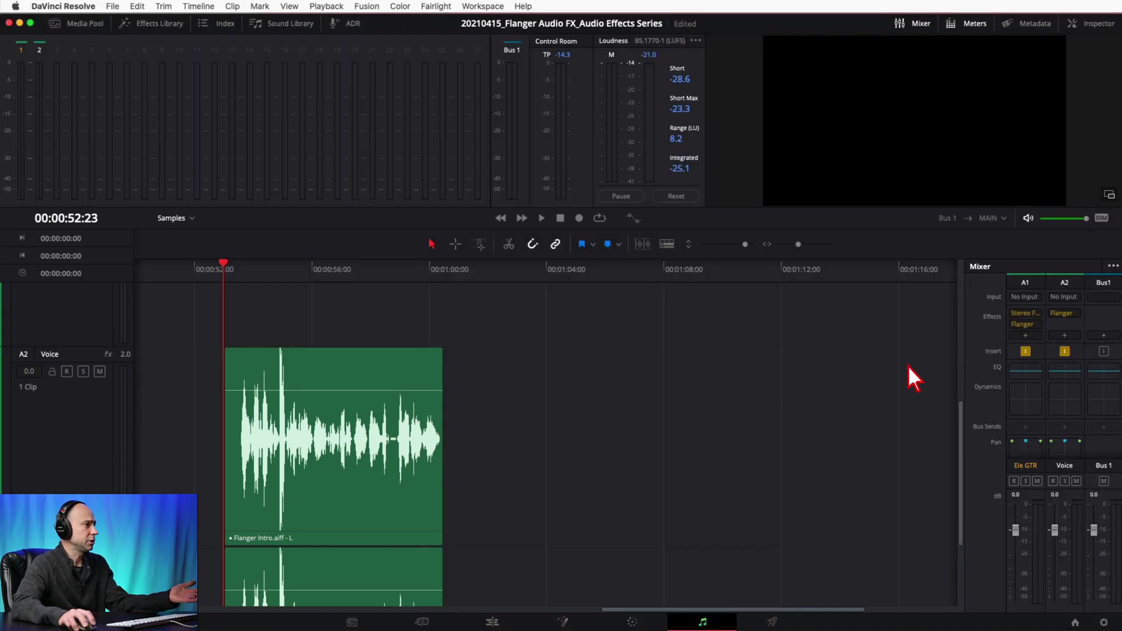
Open the Voice track's Flanger, bypass it, play the Flanger Intro clip unprocessed, and return the playhead to the clip's start.
click(1065, 315)
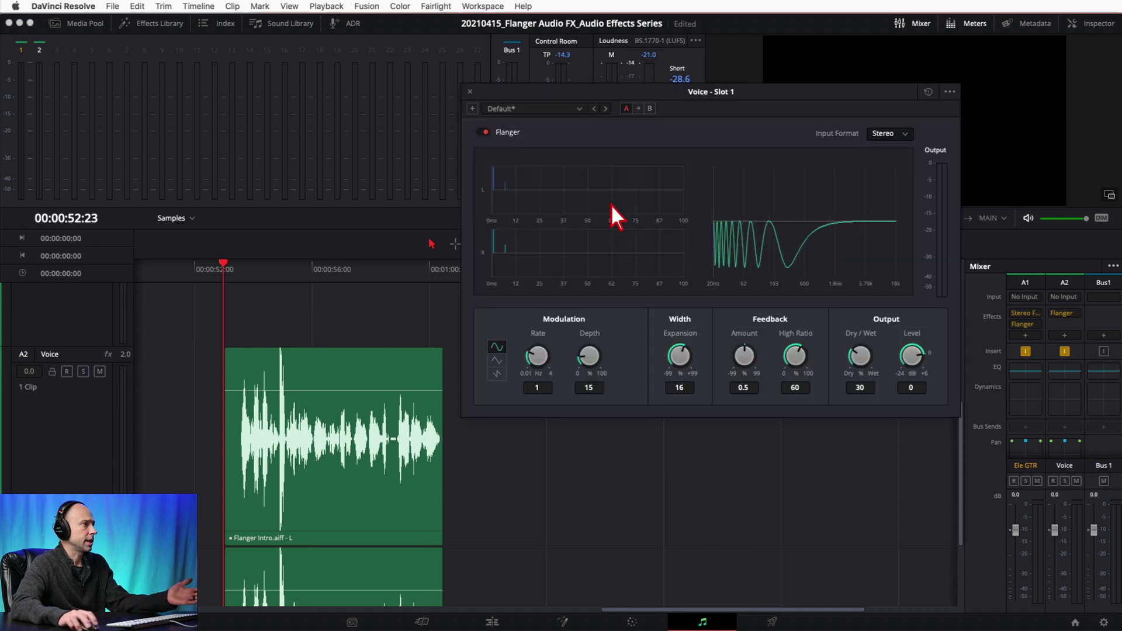
click(485, 132)
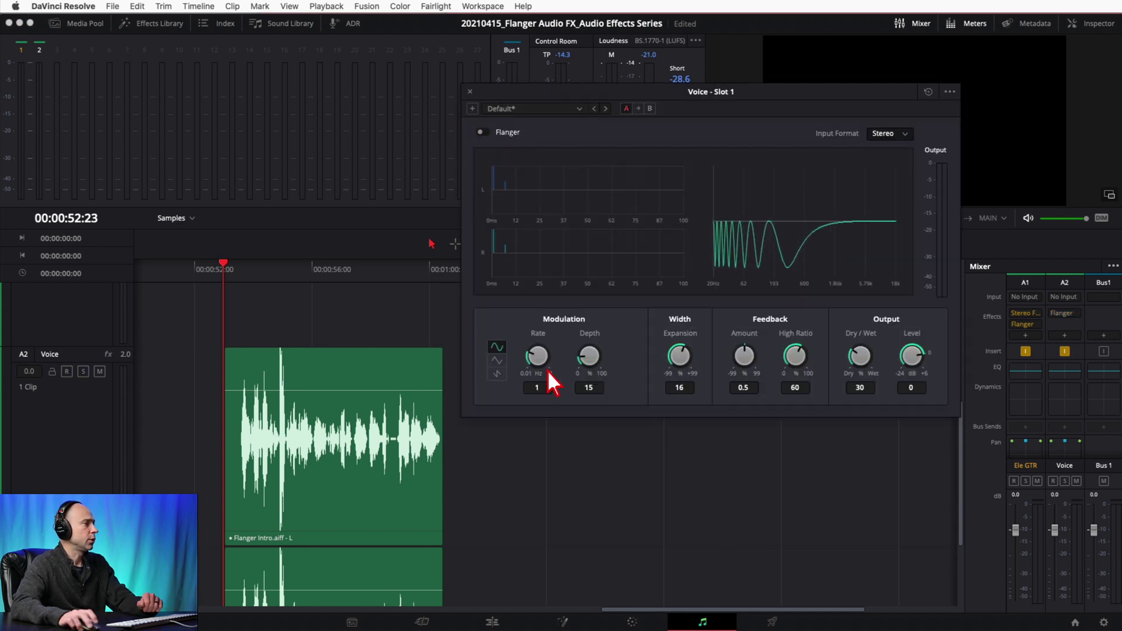
key(space)
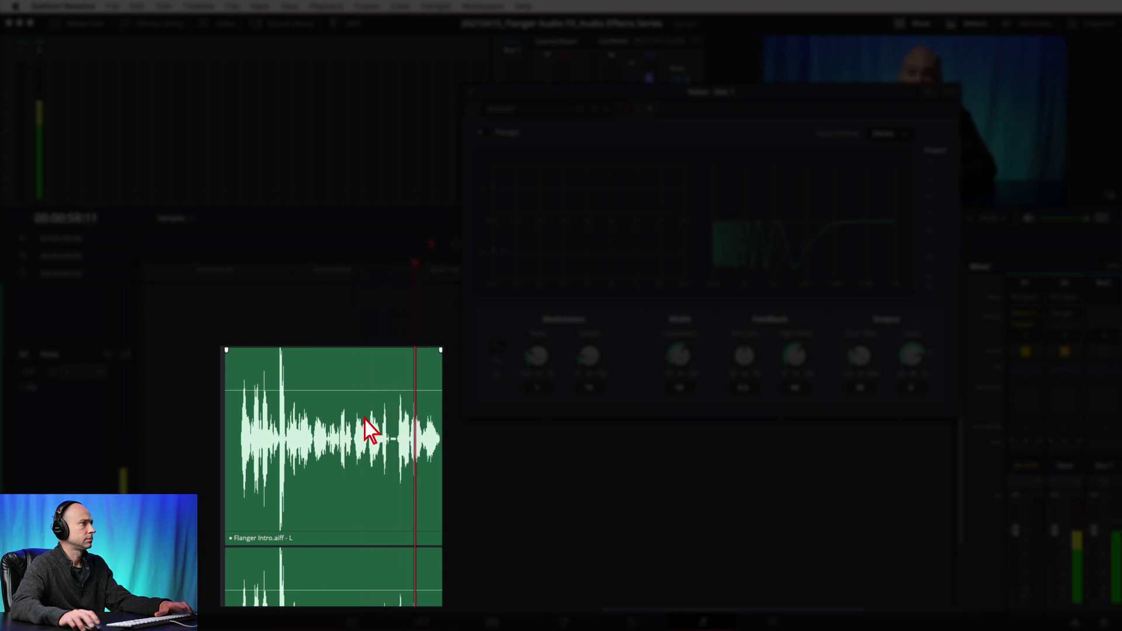
key(space)
click(227, 270)
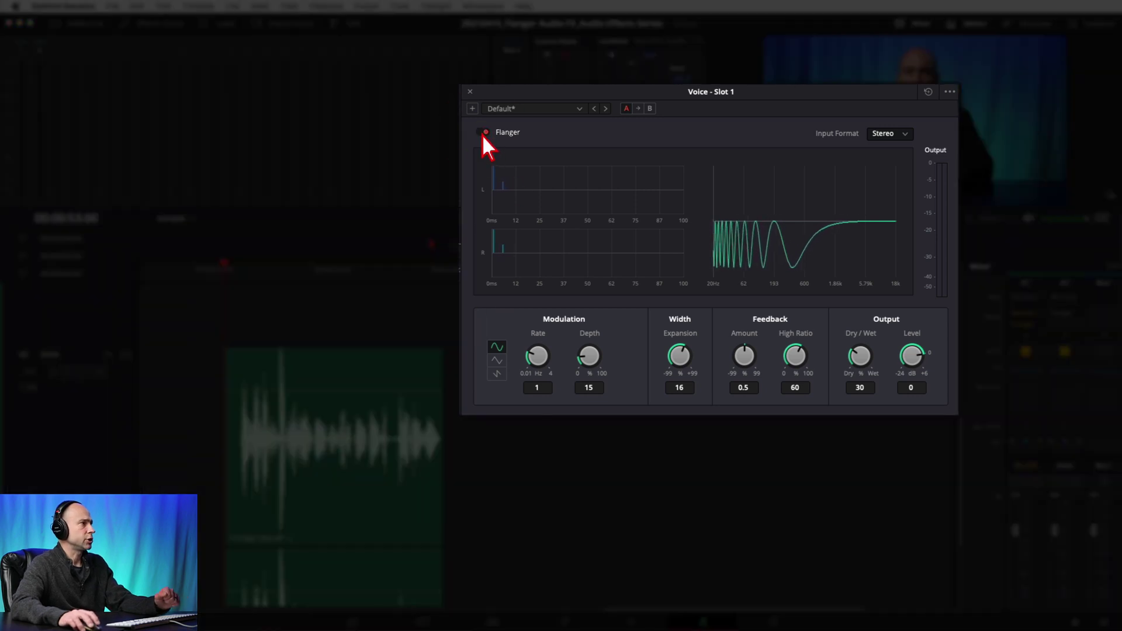
Load the Robo Voice preset in the Voice track's Flanger and raise its Dry/Wet mix to 96.6 percent.
click(579, 109)
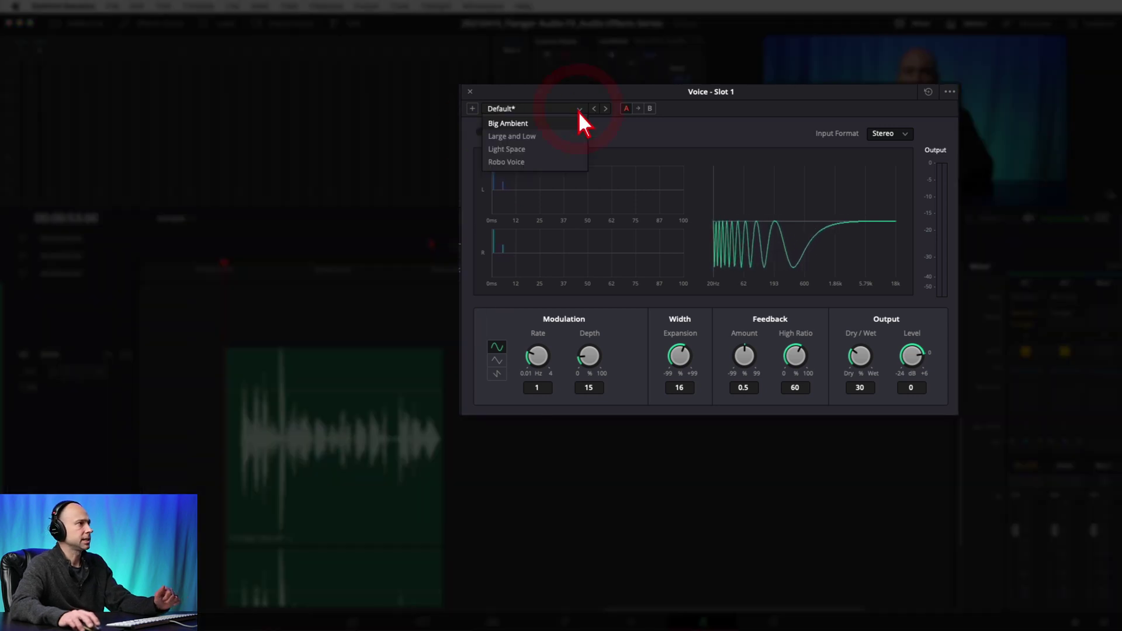
click(523, 163)
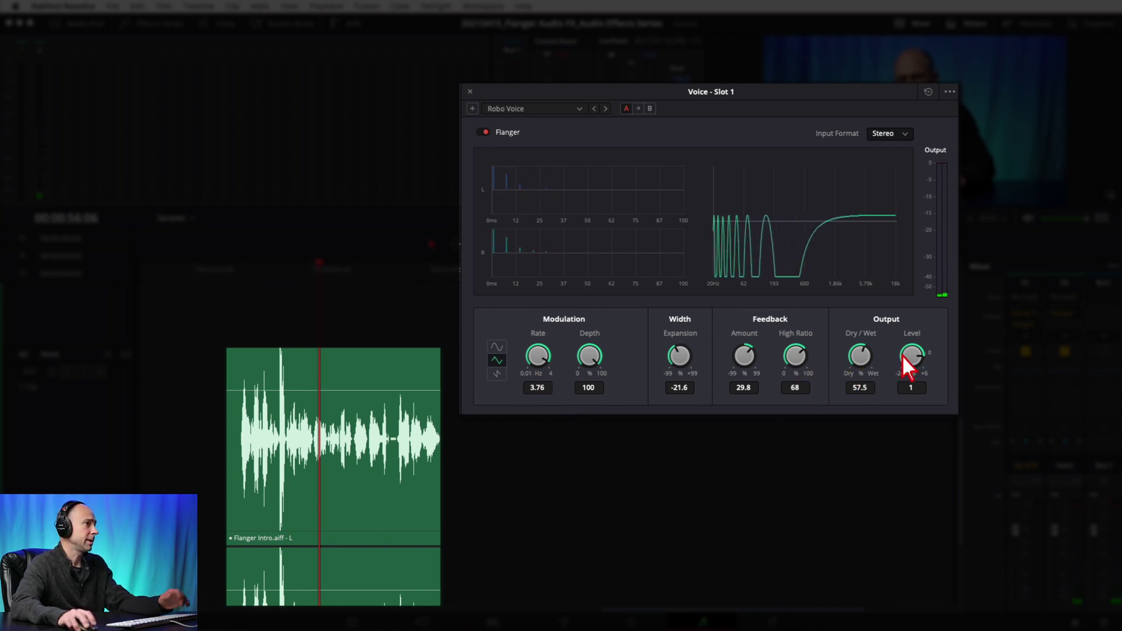
drag(892, 367, 936, 376)
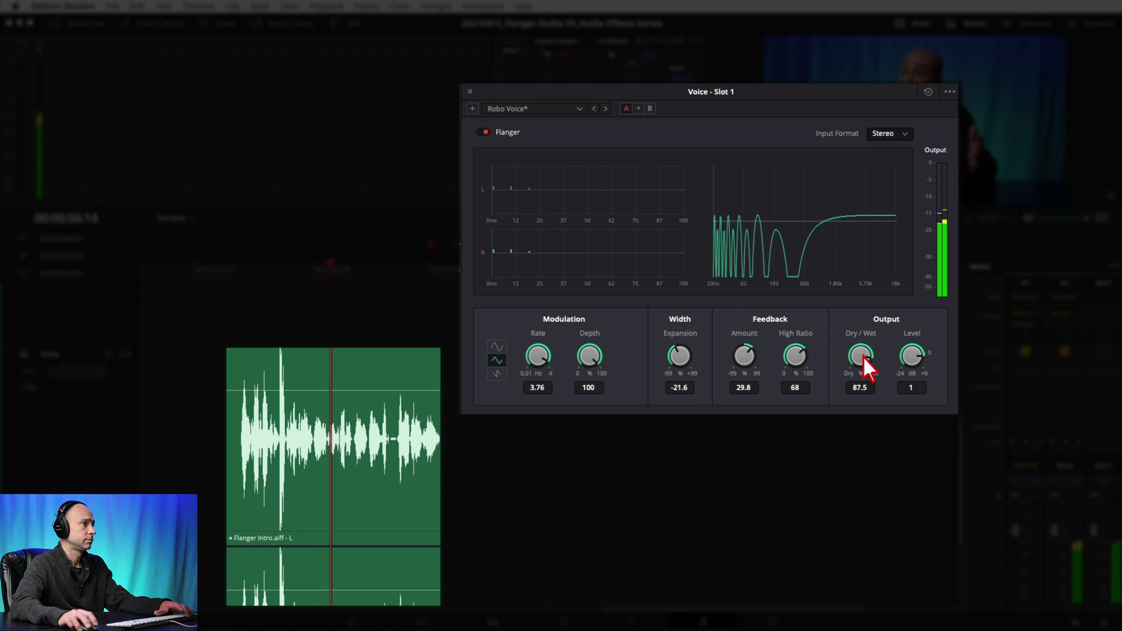
mouse_move(864, 356)
mouse_down()
mouse_move(826, 369)
mouse_move(855, 357)
mouse_up()
Lower the Voice Flanger's modulation rate to 1.70 Hz and choose the sine modulation waveform.
mouse_move(539, 356)
mouse_down()
mouse_move(520, 362)
mouse_move(537, 359)
mouse_up()
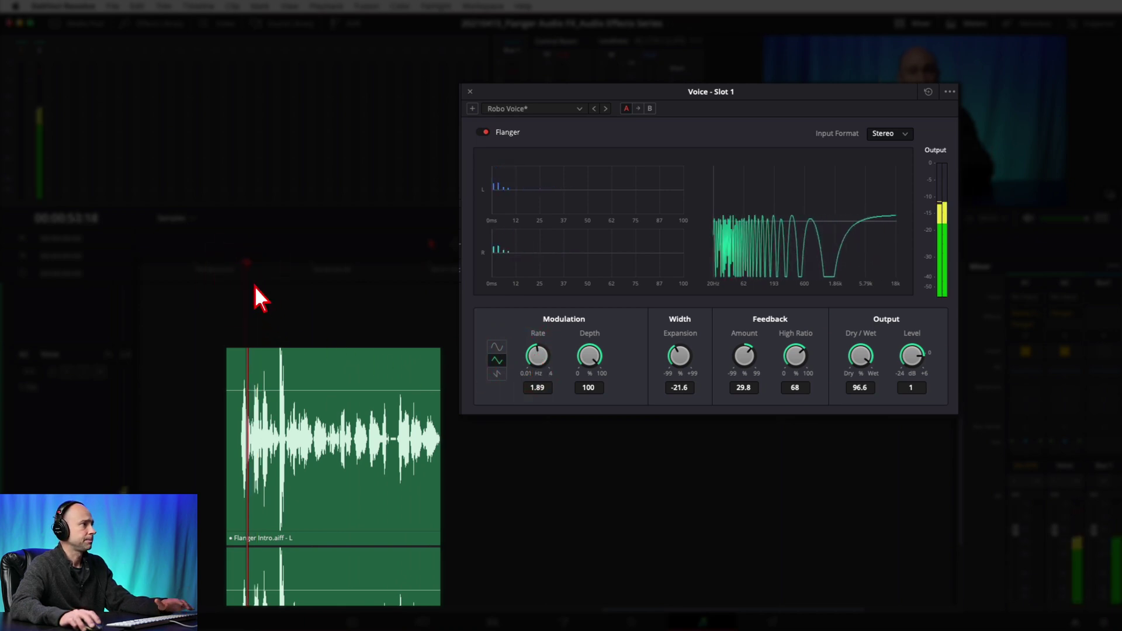
drag(547, 353, 444, 381)
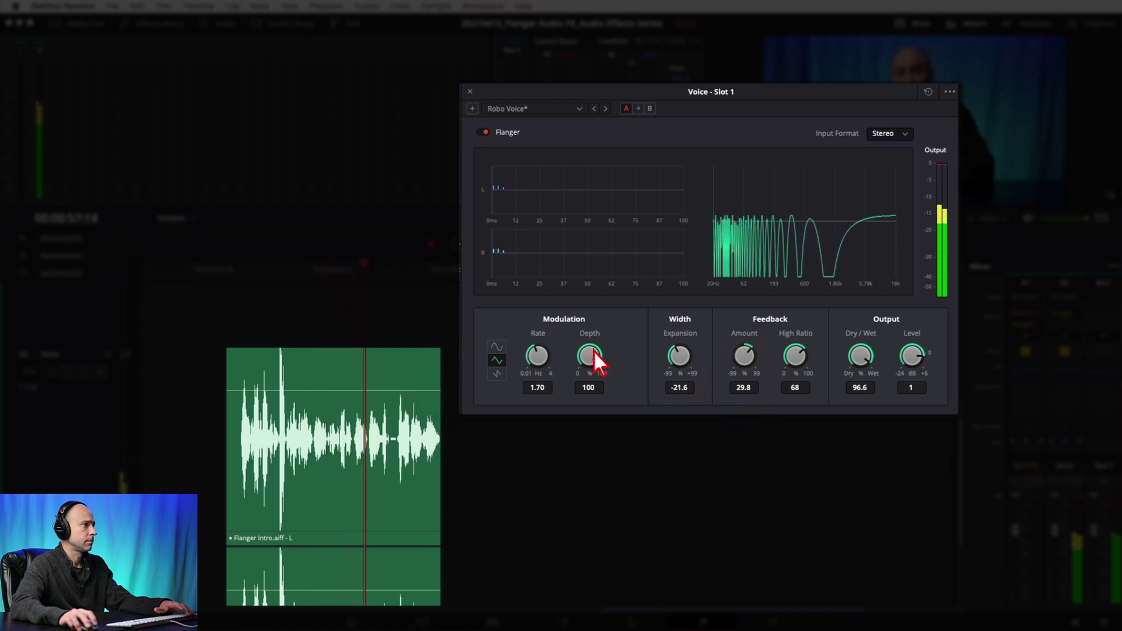
click(497, 347)
Replay the voice clip from near its start while setting the Flanger's width expansion to 35.2 percent and readjusting it.
click(247, 275)
drag(671, 363, 727, 365)
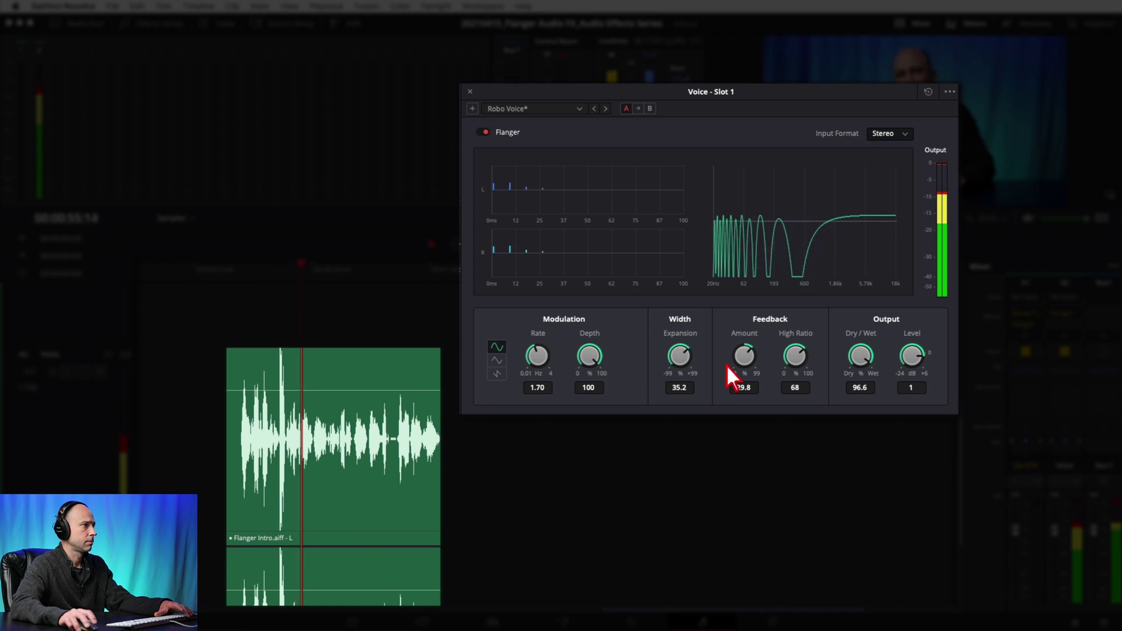
click(247, 269)
drag(671, 369, 610, 360)
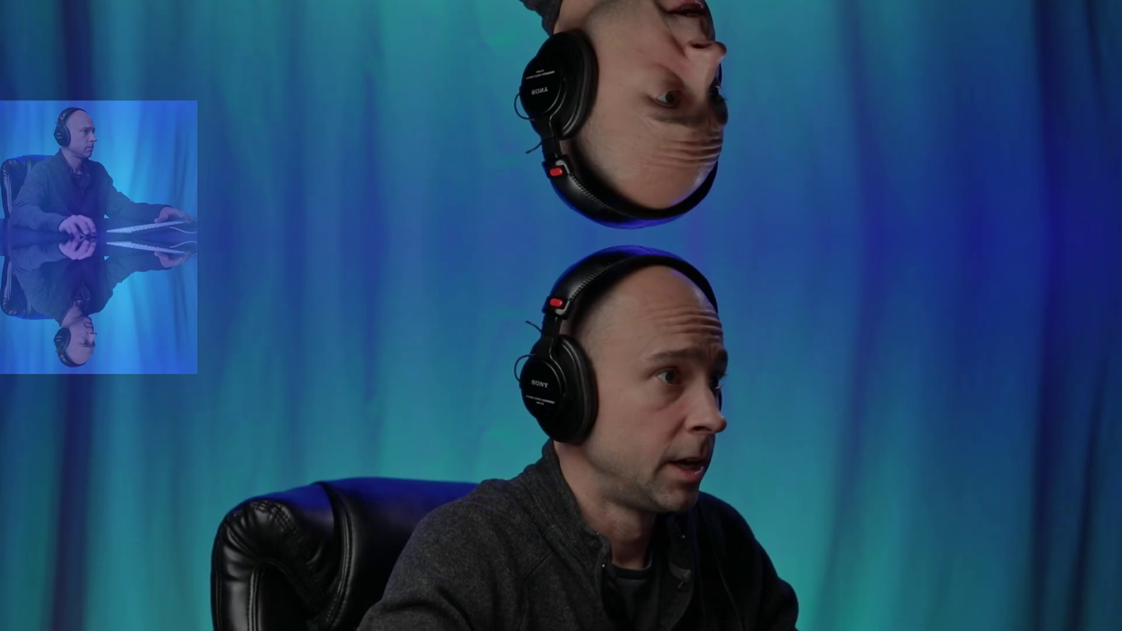